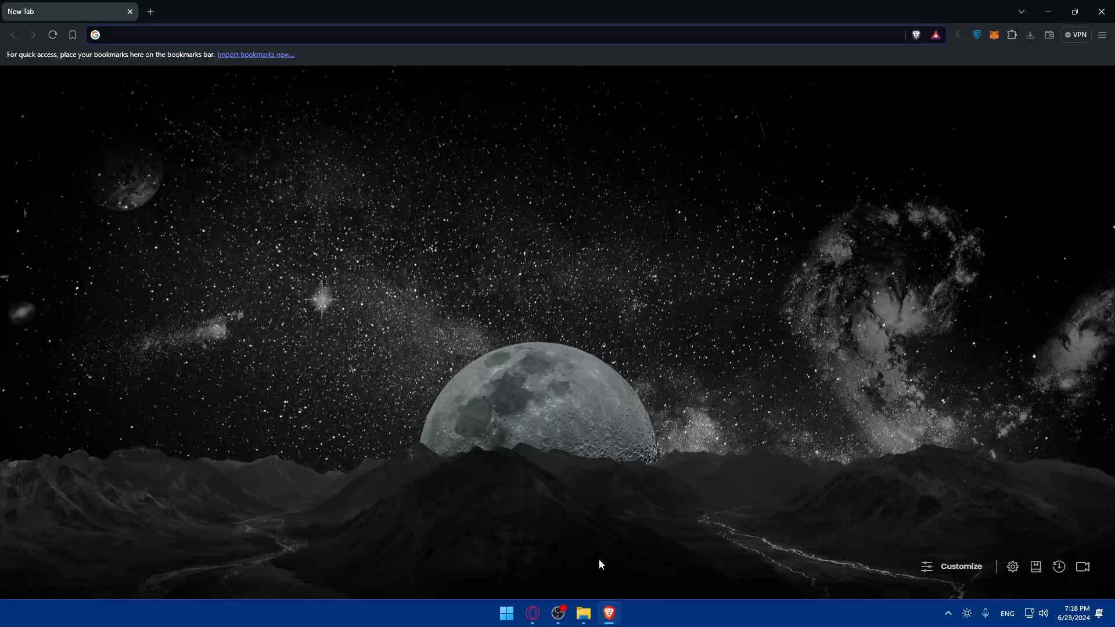
Open the shopify.com website
left_click(321, 378)
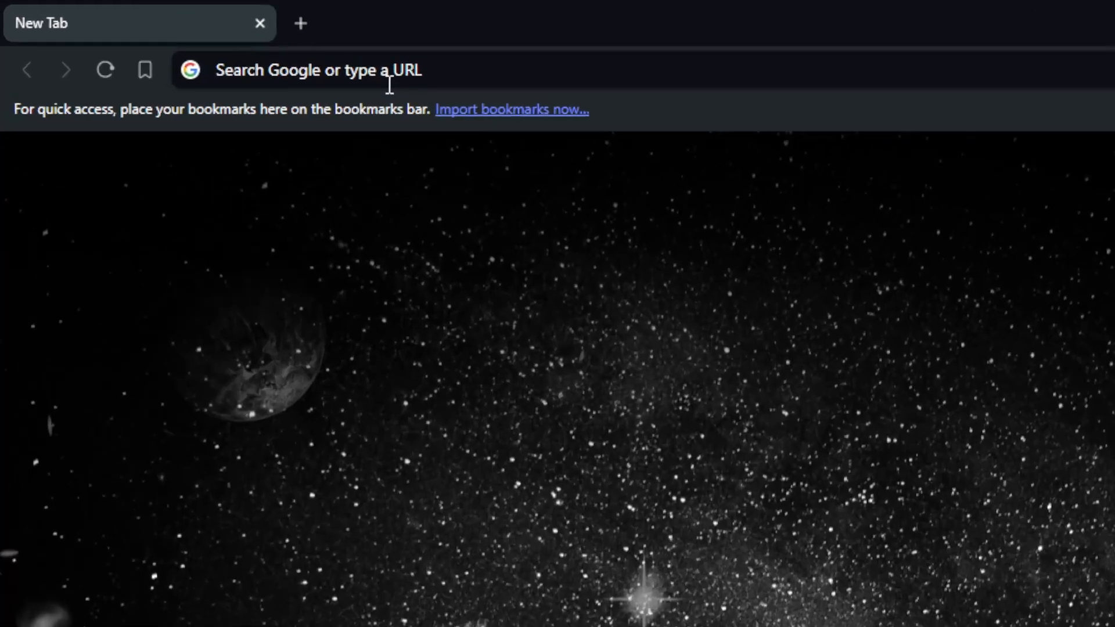
left_click(194, 42)
type("s")
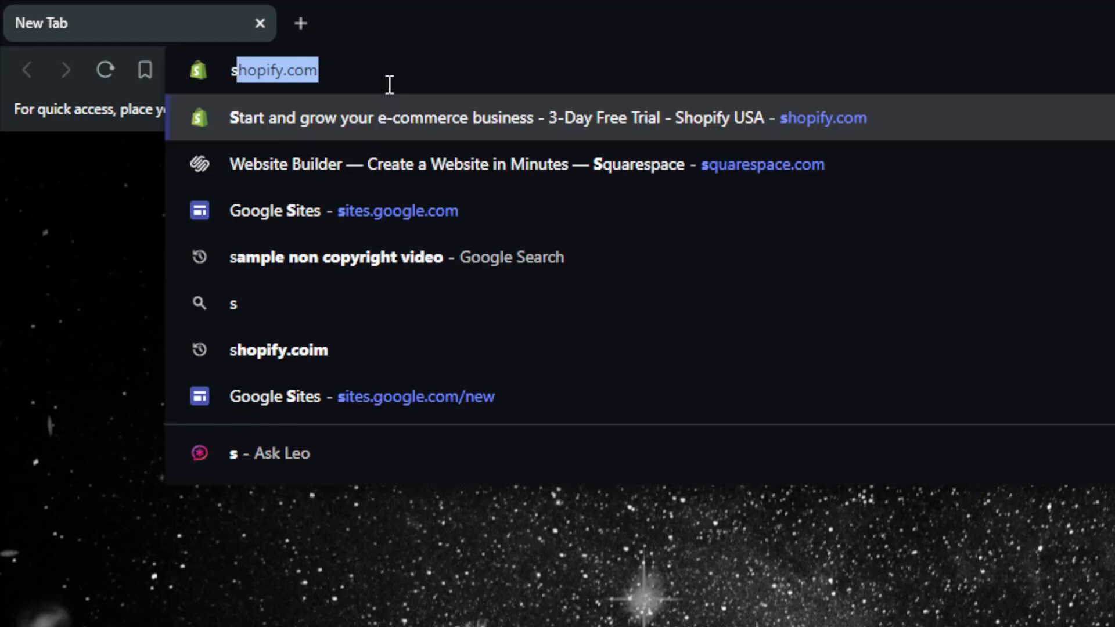
type("hopify")
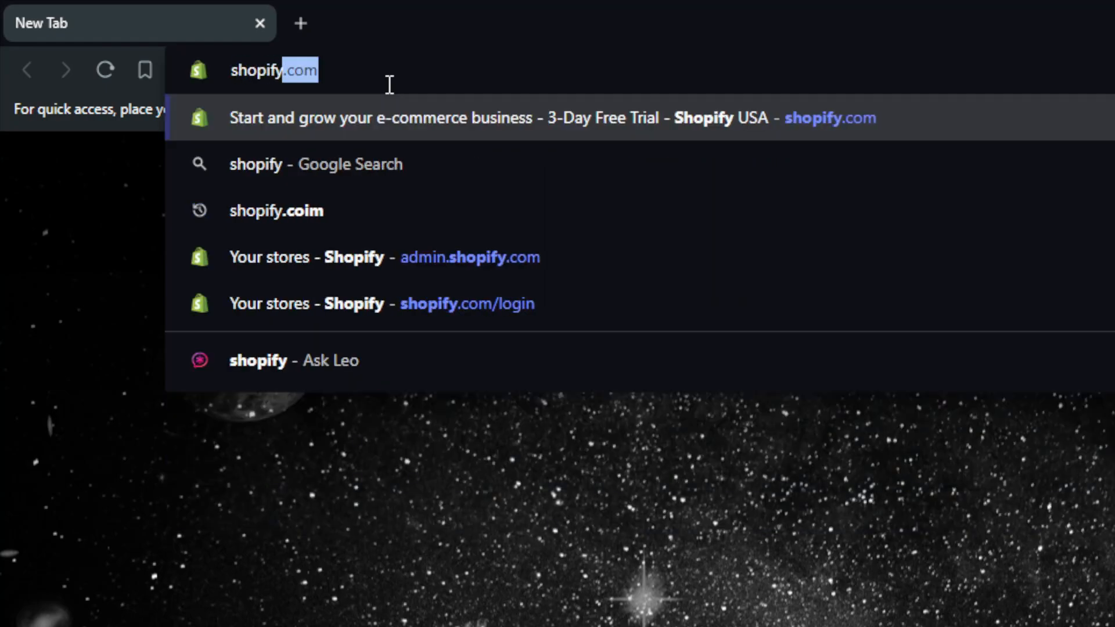
type(".c")
key("Return")
Open squarespace.com in a separate browser tab
key("ctrl+t")
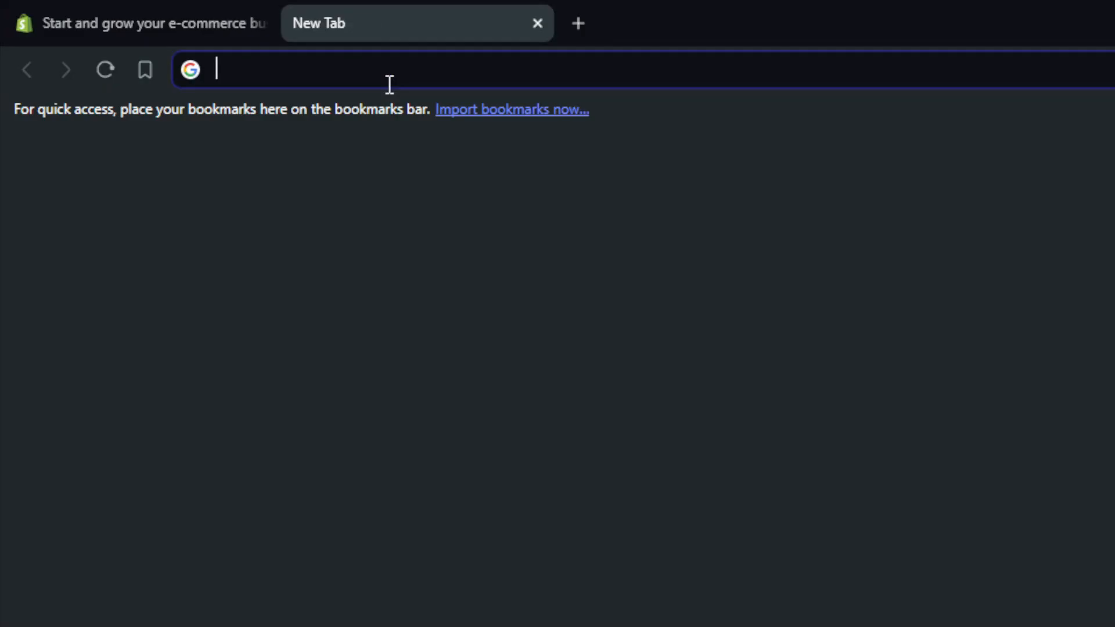
type("squ")
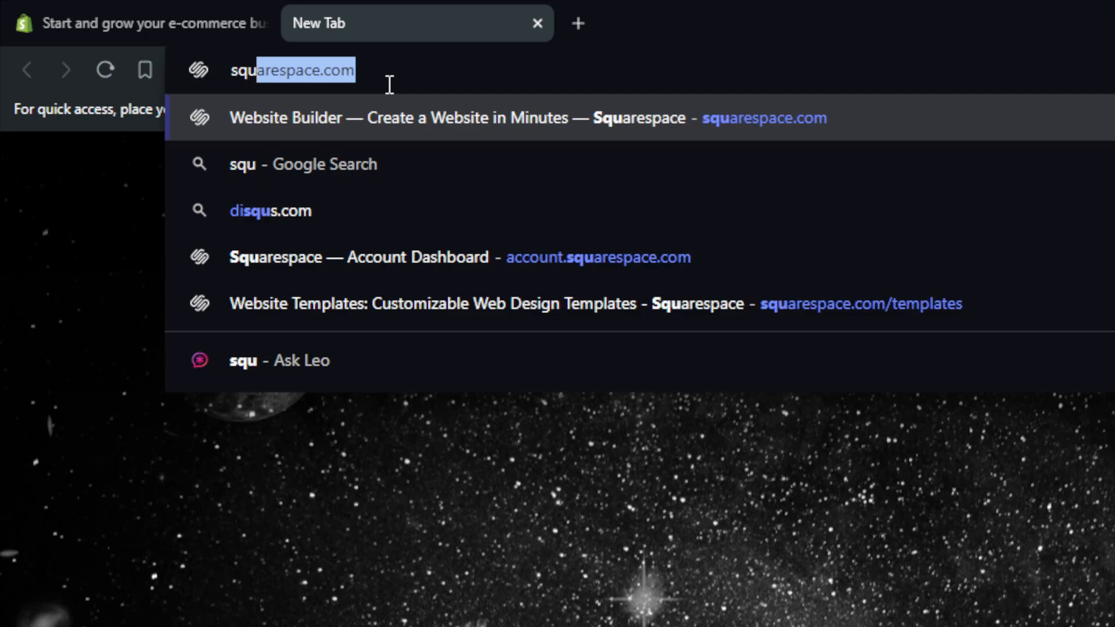
type("aresoac")
key("BackSpace")
key("BackSpace")
key("BackSpace")
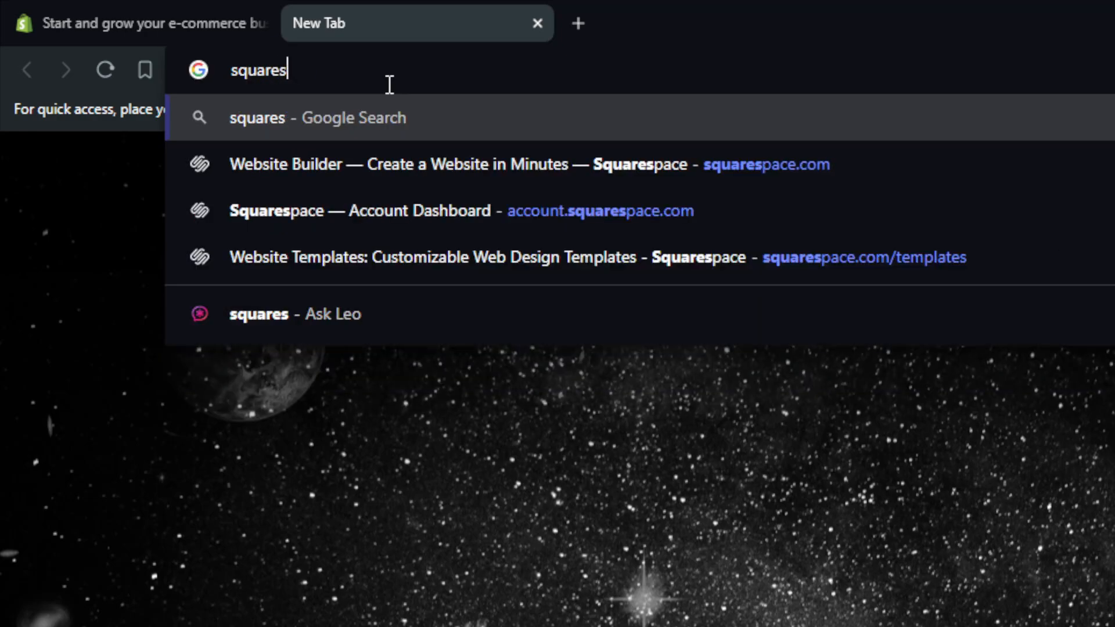
type("pace.c")
key("Return")
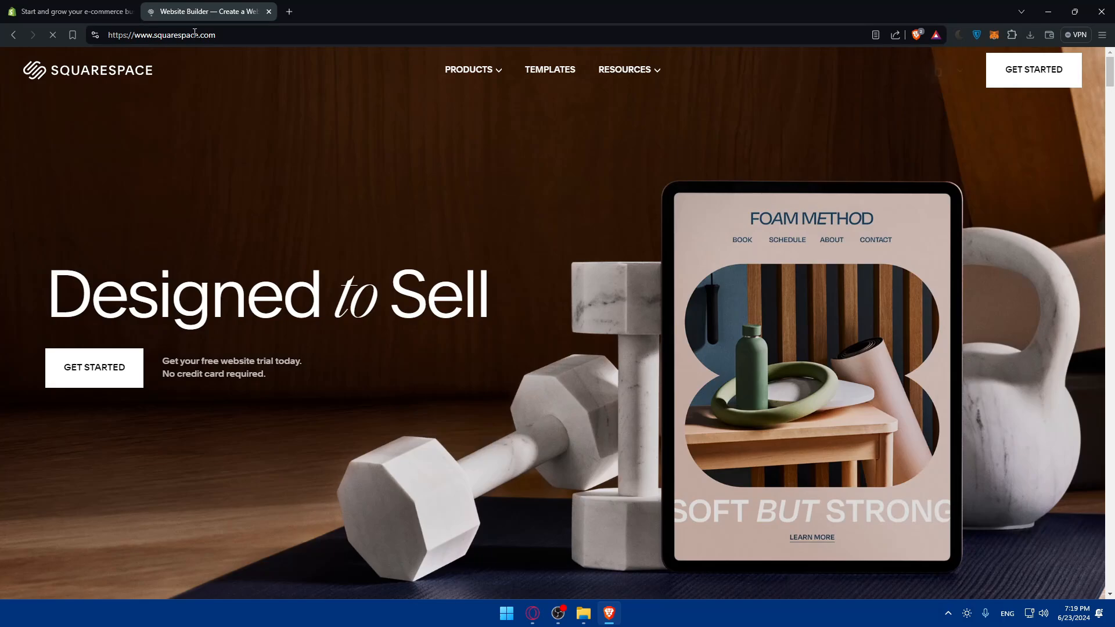
left_click(75, 4)
left_click(180, 5)
left_click(73, 4)
left_click(199, 5)
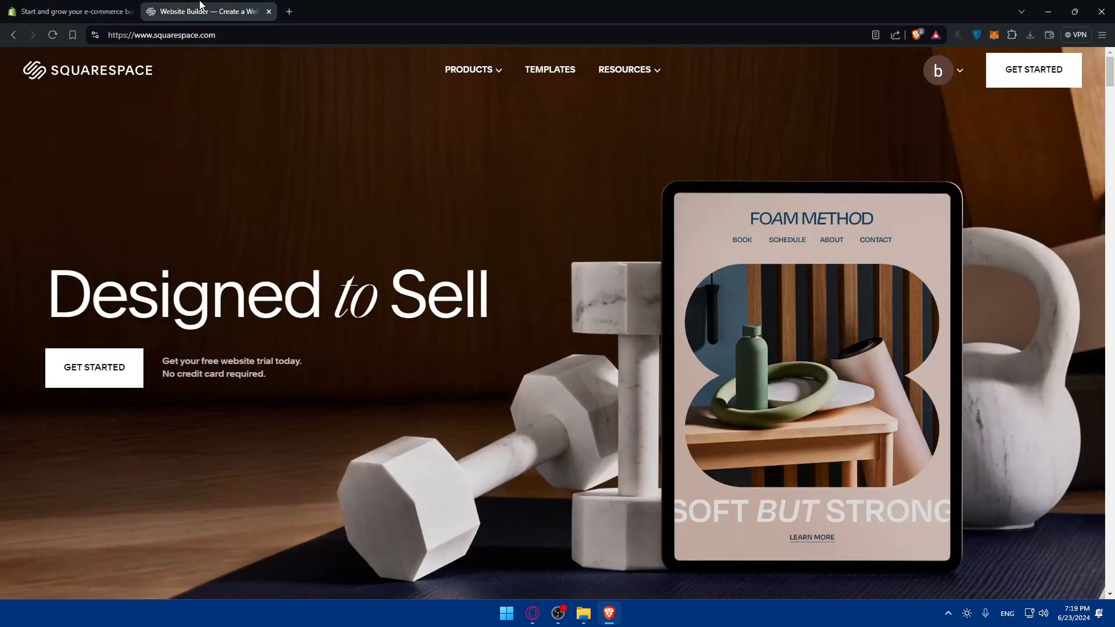
left_click(72, 4)
left_click(204, 5)
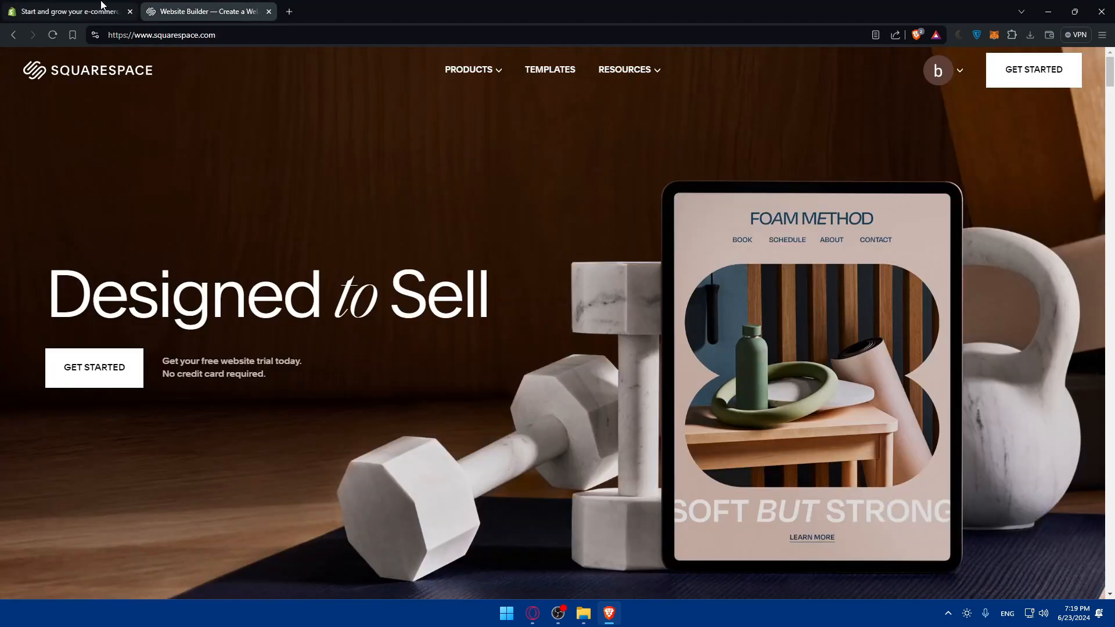
left_click(75, 8)
left_click(174, 8)
Log in to Shopify with the saved account and postpone the security settings review
left_click(80, 8)
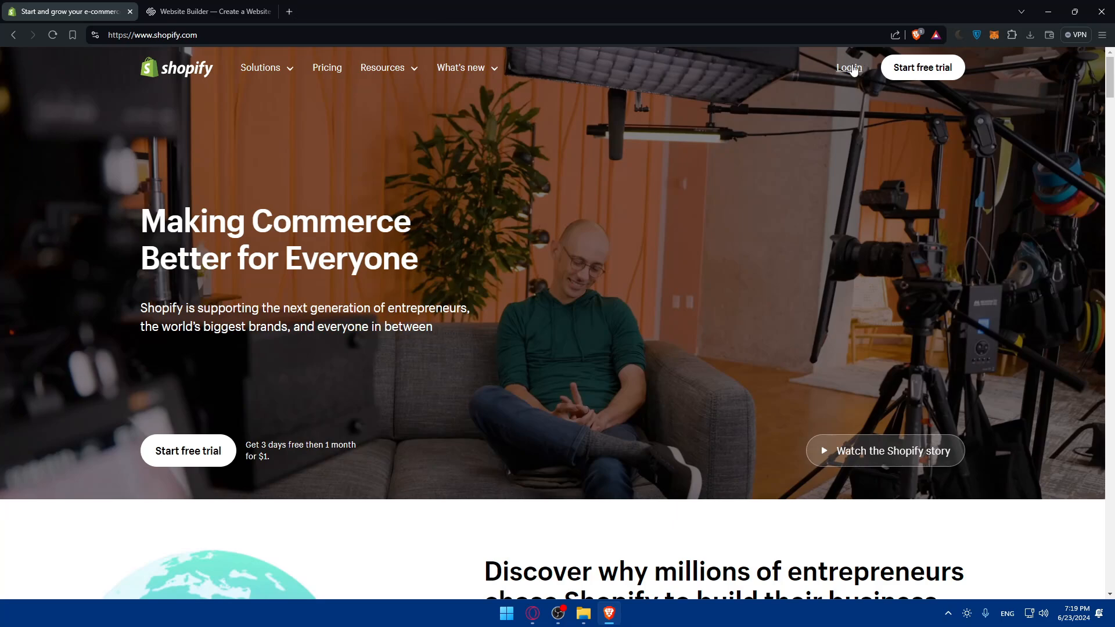
left_click(849, 68)
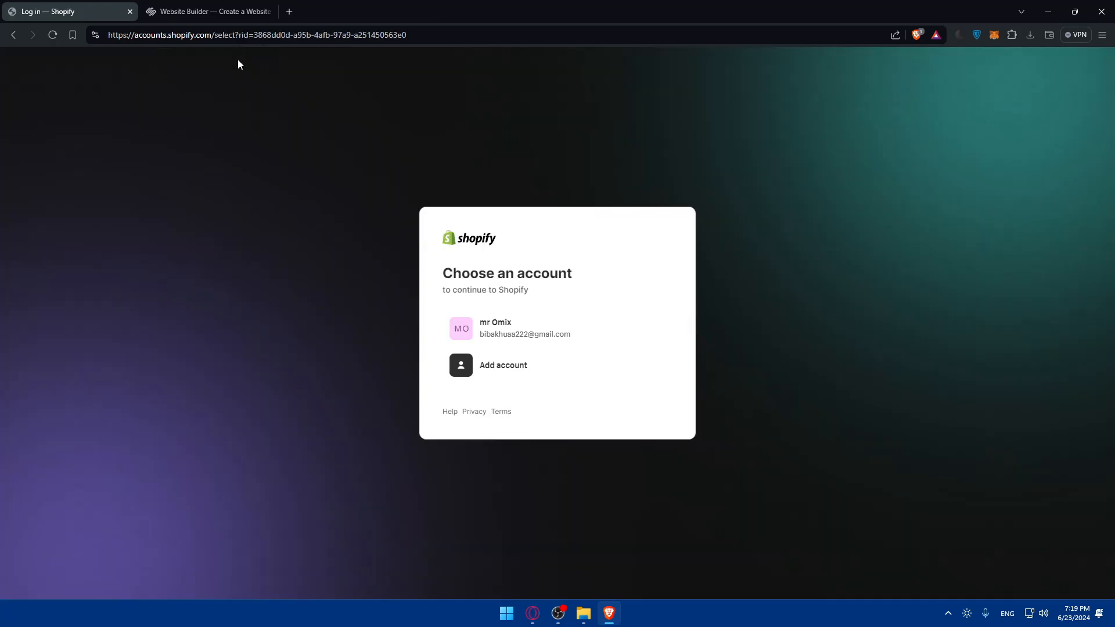
left_click(535, 345)
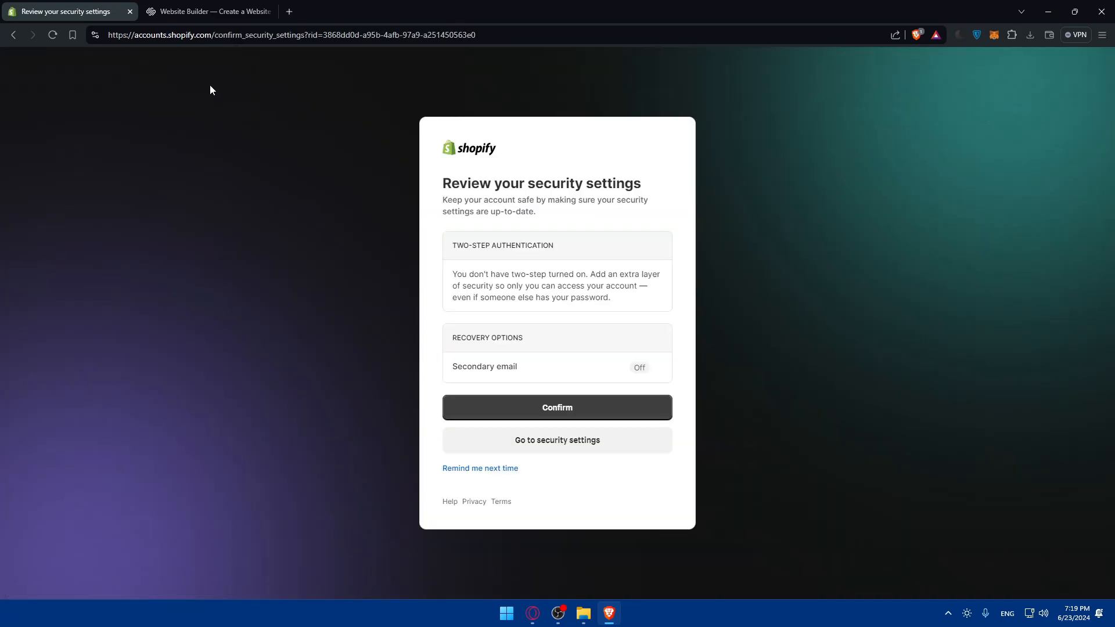
left_click(464, 468)
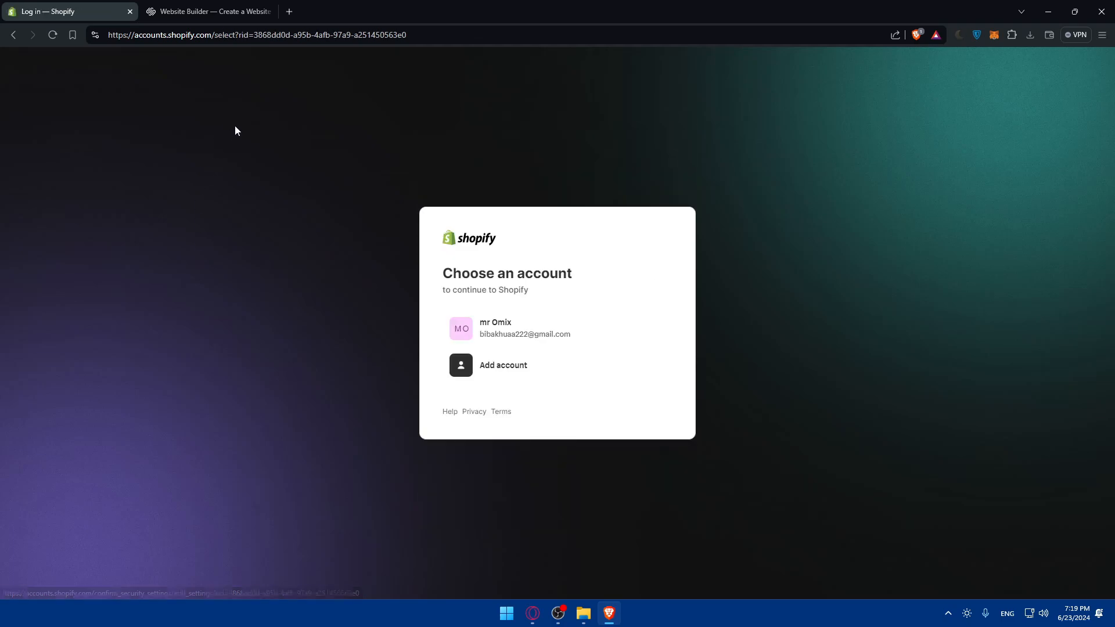
Open the account dashboard on the Squarespace site
left_click(210, 7)
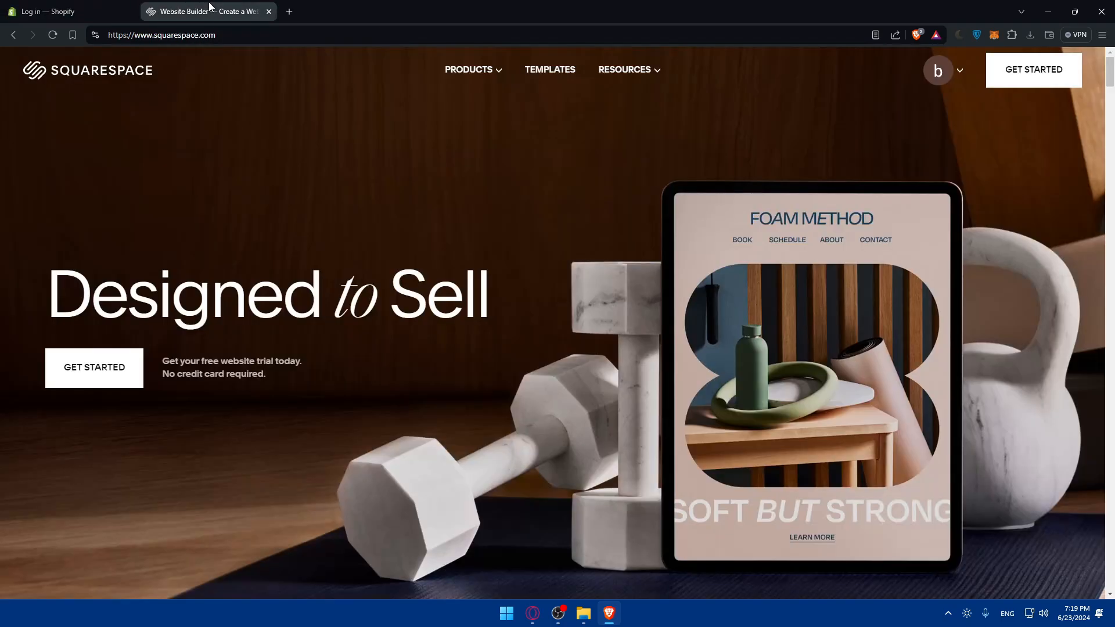
left_click(961, 70)
left_click(924, 161)
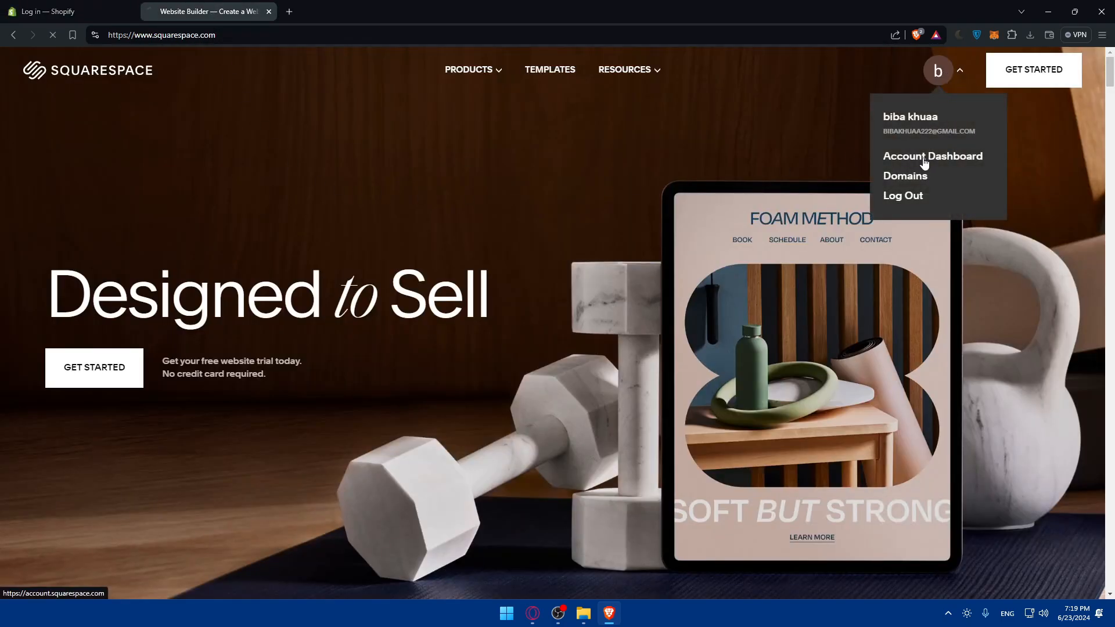
Return to the Shopify login, choose the saved account again and open the list of all its stores
left_click(70, 9)
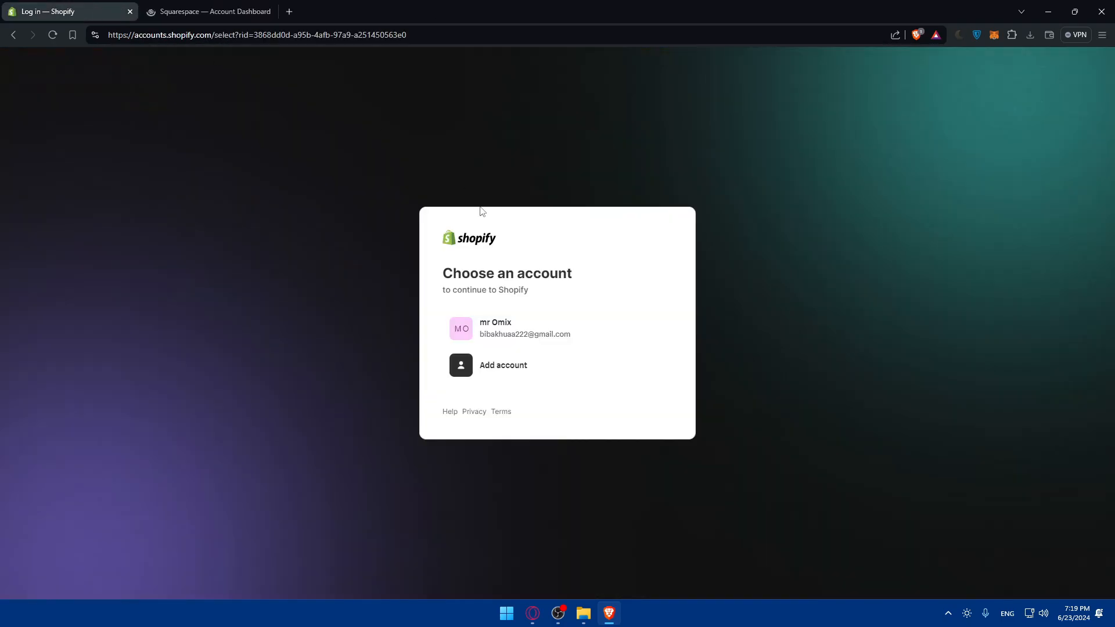
left_click(511, 329)
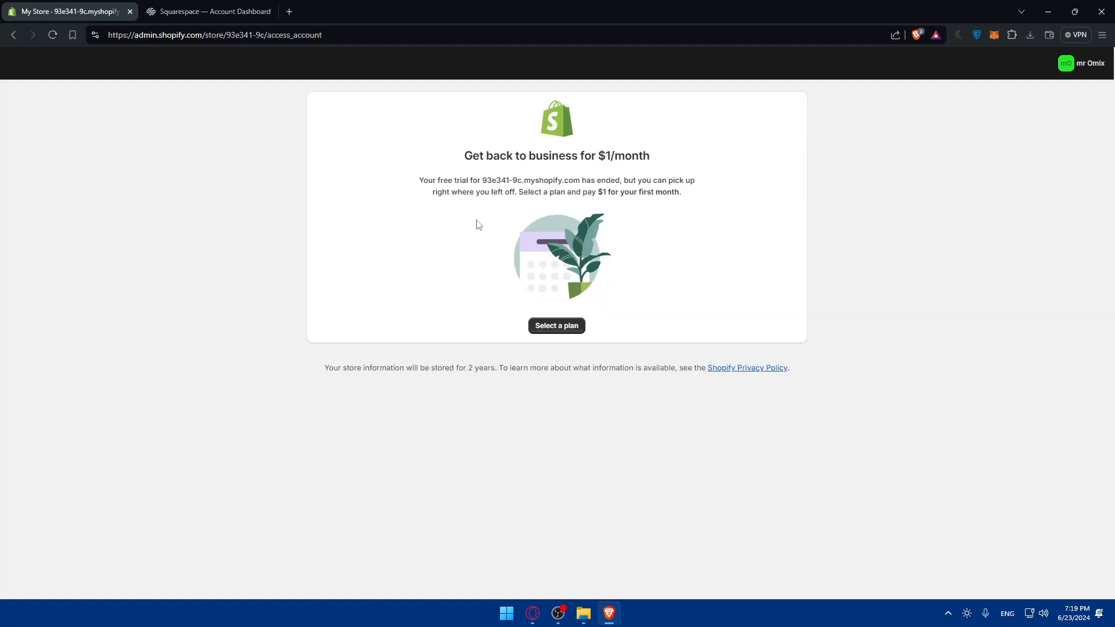
left_click(1057, 70)
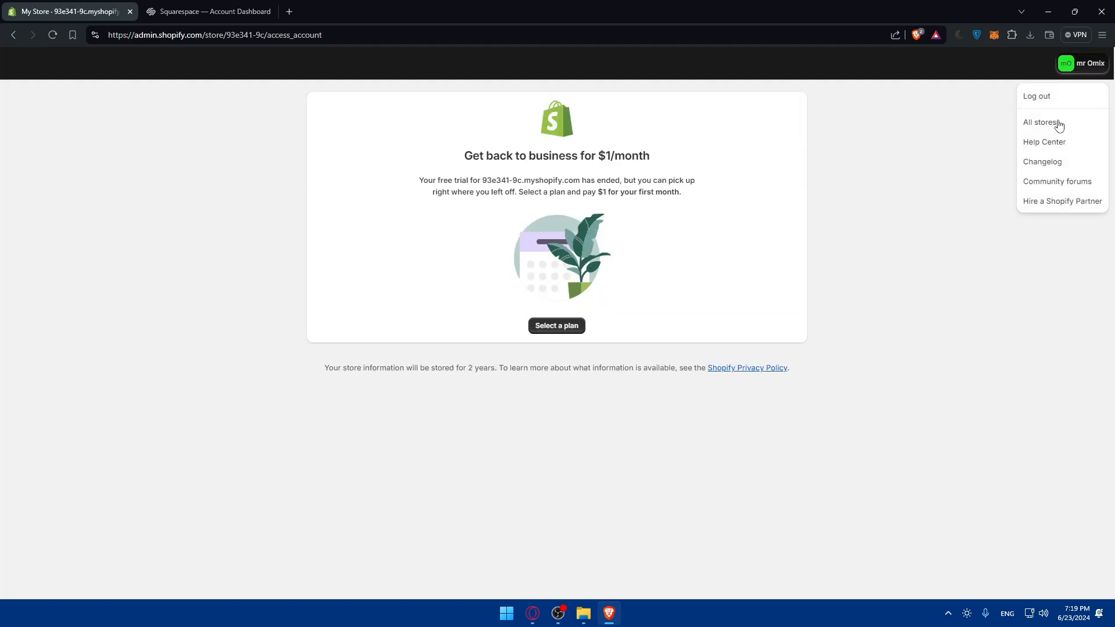
left_click(1051, 124)
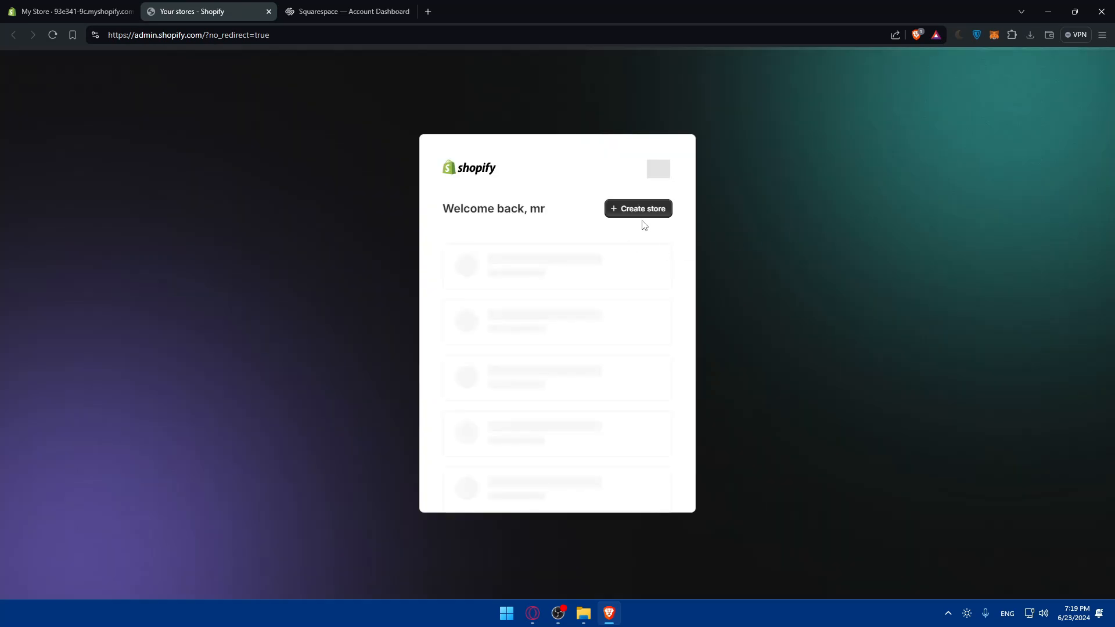
Create a new Shopify store, skipping the setup questions, and collapse the trial notice on its home page
key("alt+Left")
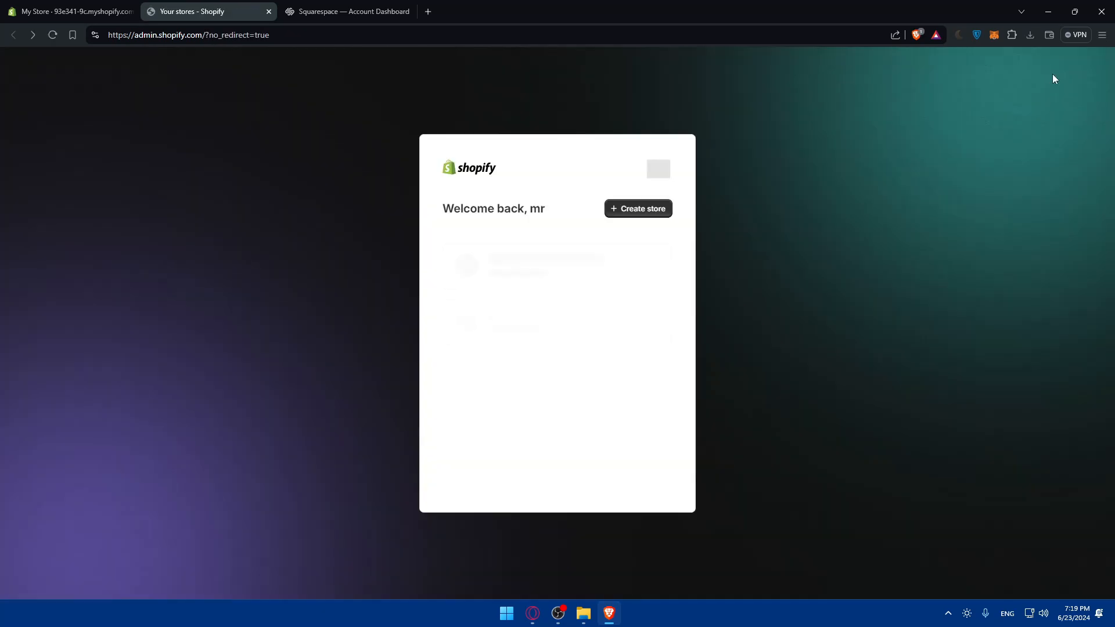
left_click(639, 164)
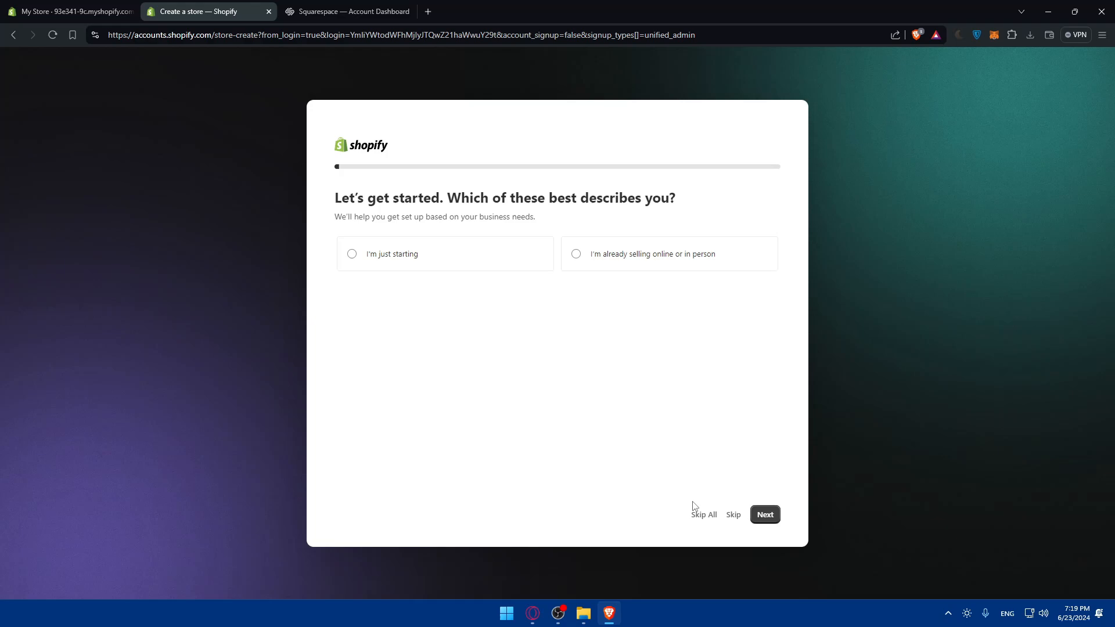
left_click(703, 517)
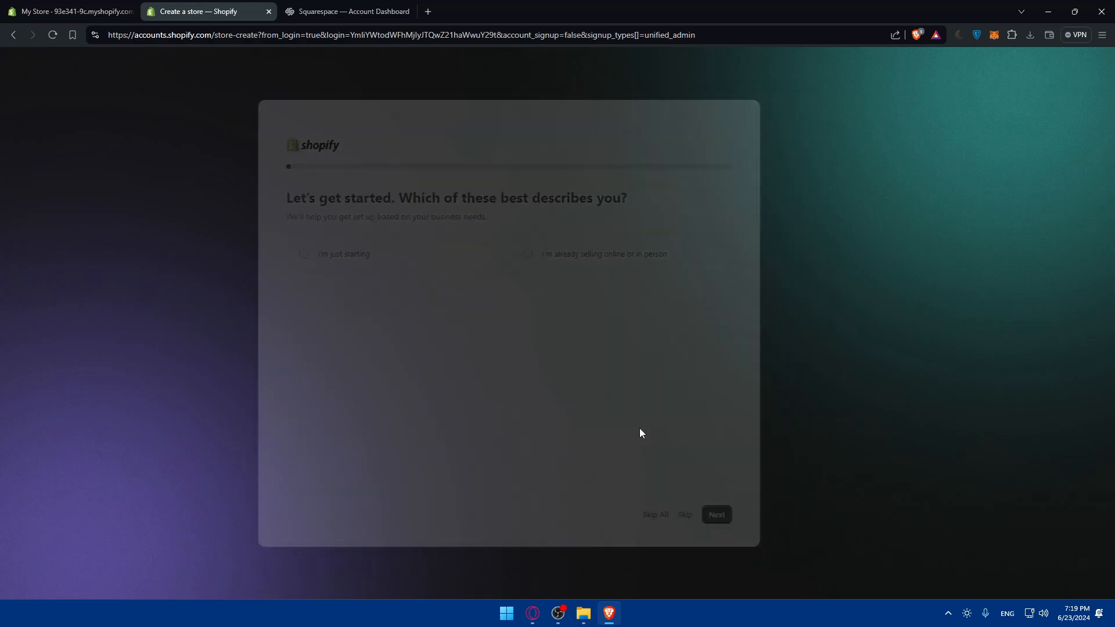
left_click(661, 407)
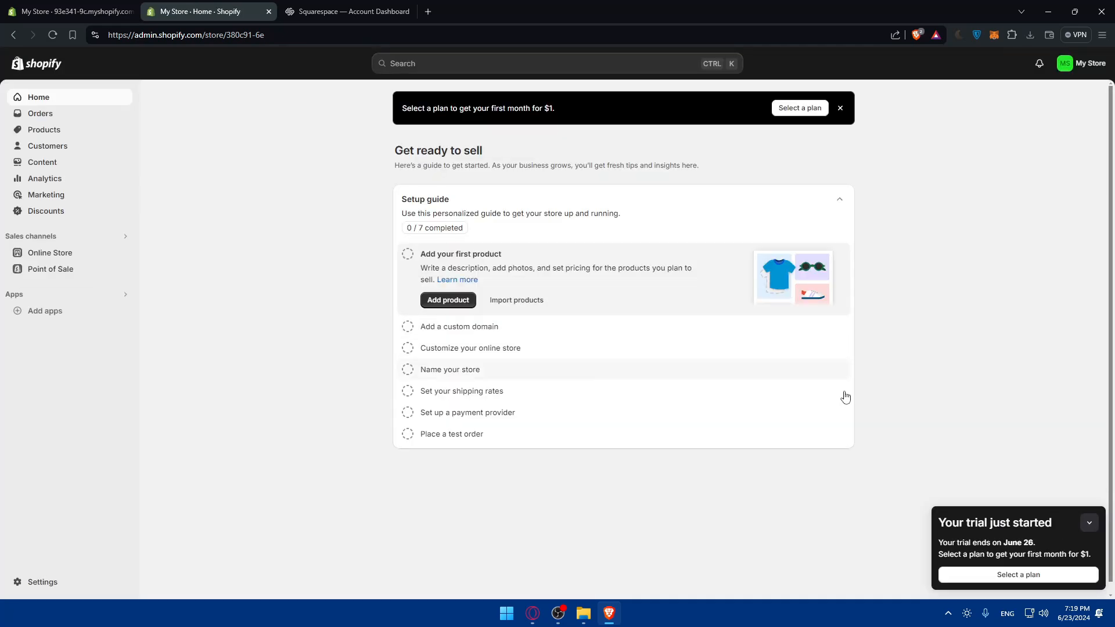
left_click(1079, 523)
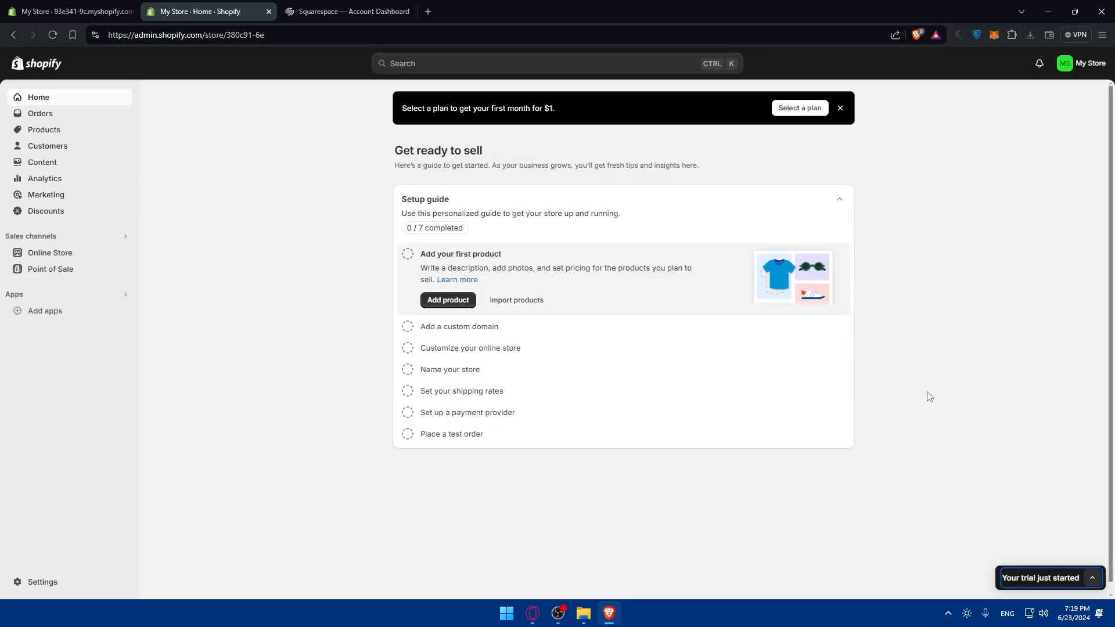
Close the browser tab of the expired Shopify store, keeping the new store and the Squarespace dashboard open
left_click(409, 6)
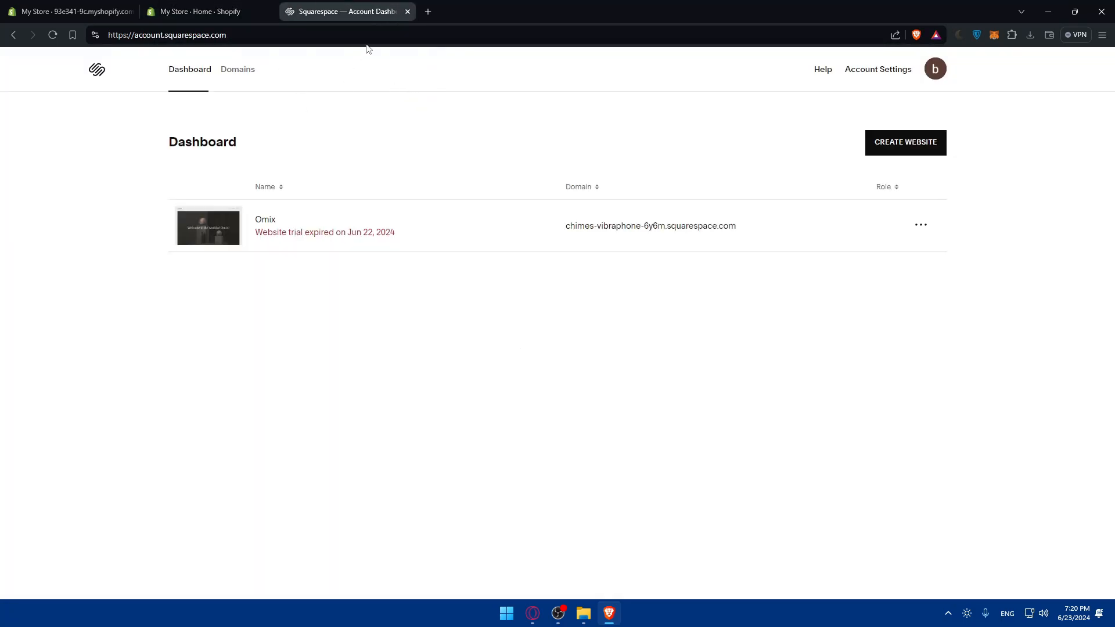
left_click(196, 7)
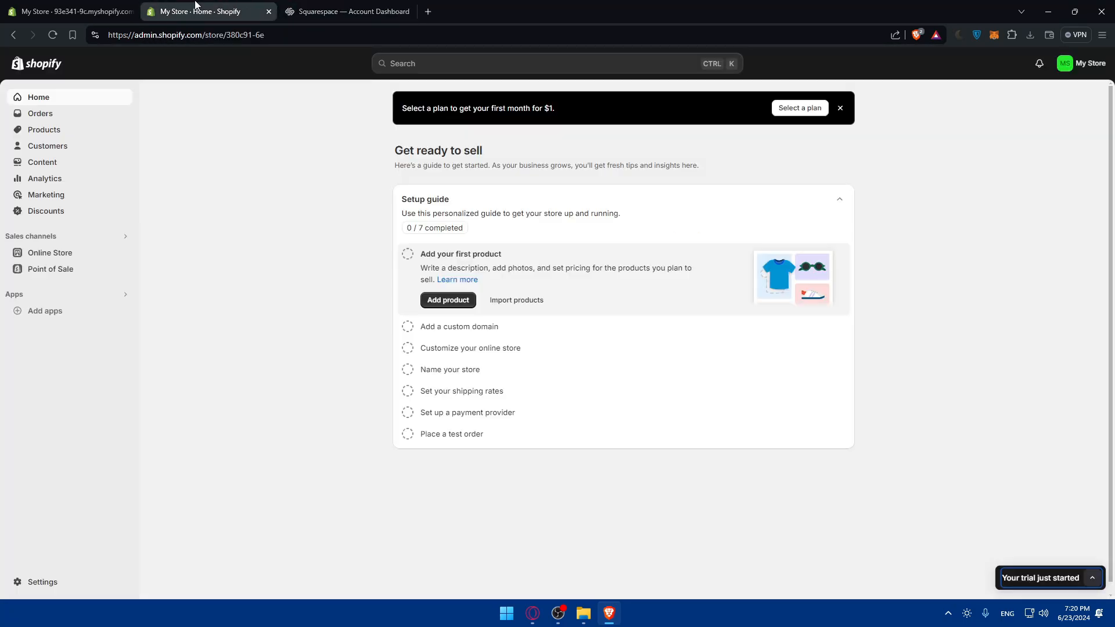
left_click(72, 11)
left_click(130, 11)
left_click(180, 11)
left_click(113, 9)
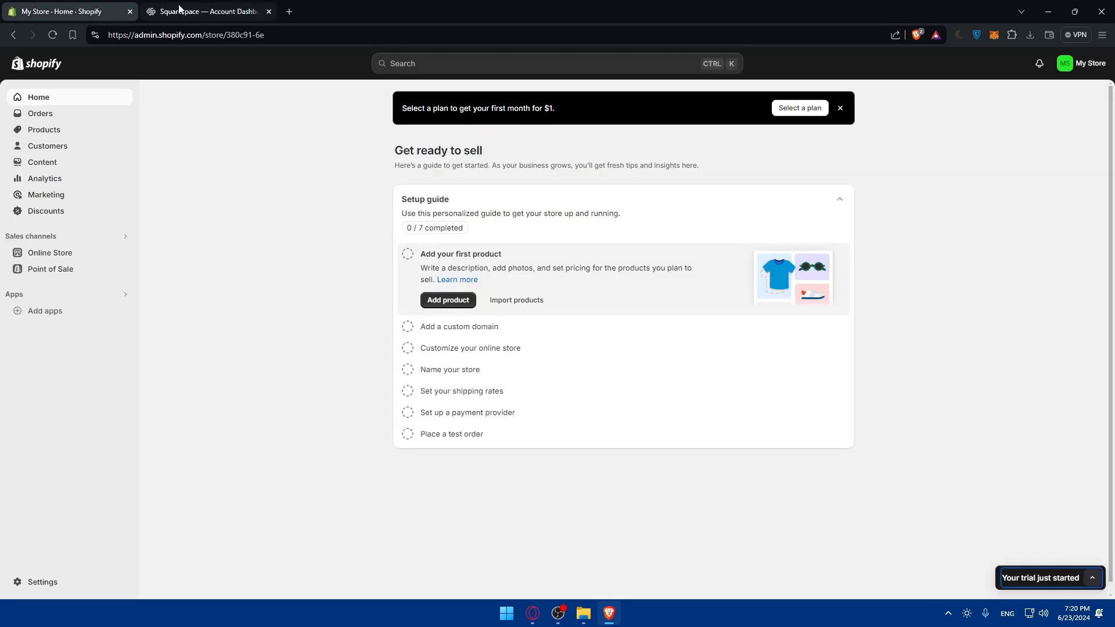
Open the Domains section of the Squarespace account and go to the page for getting a new domain
left_click(180, 8)
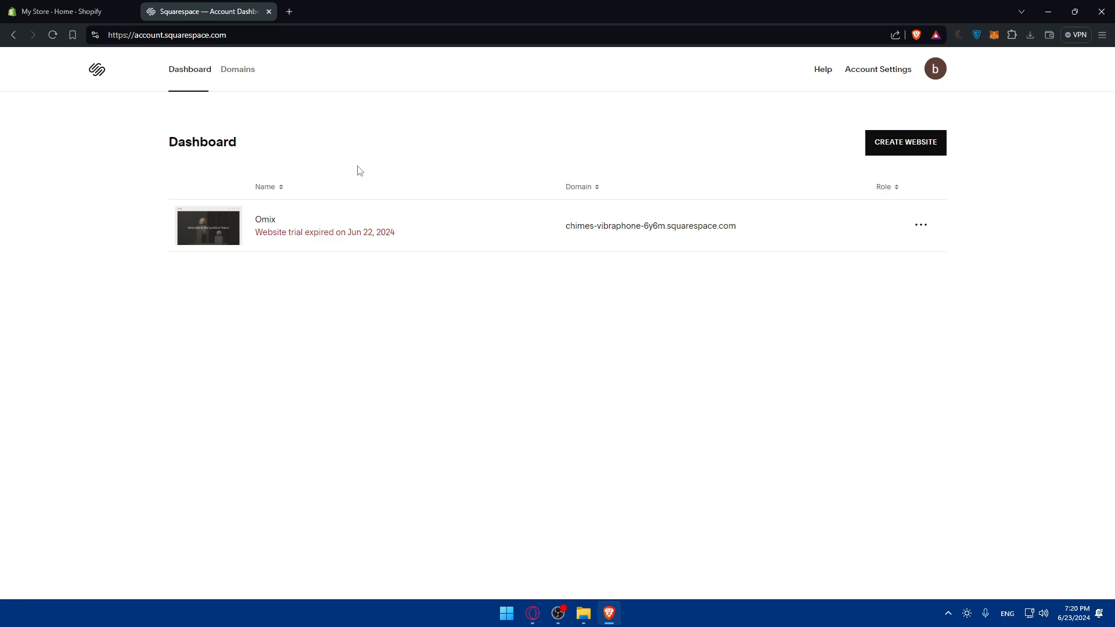
left_click(242, 71)
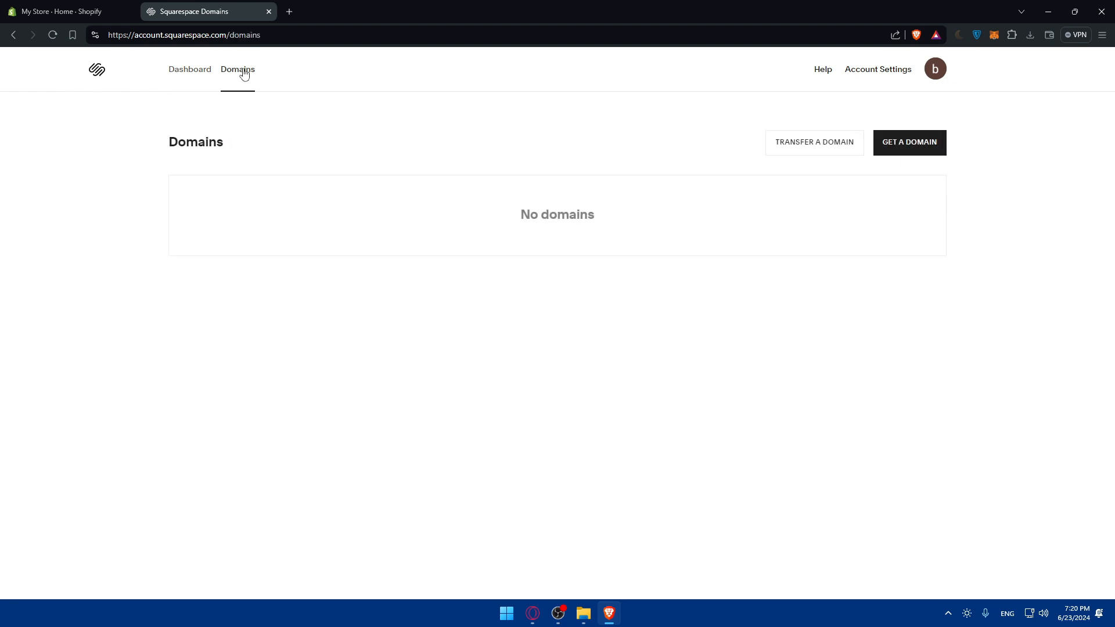
left_click_drag(324, 211, 659, 223)
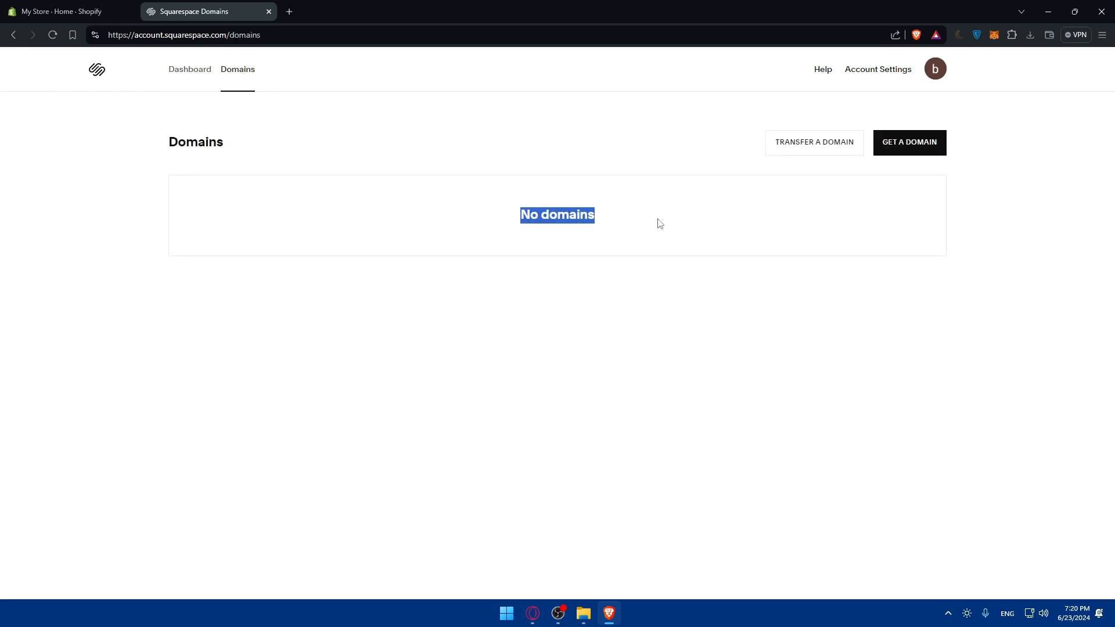
left_click(453, 224)
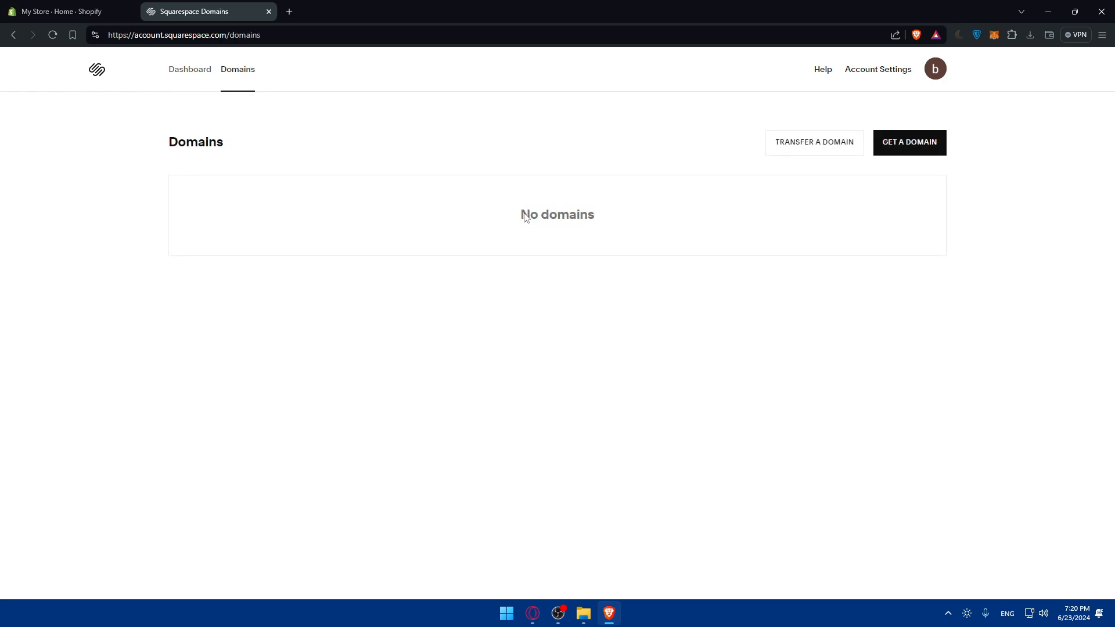
left_click(927, 150)
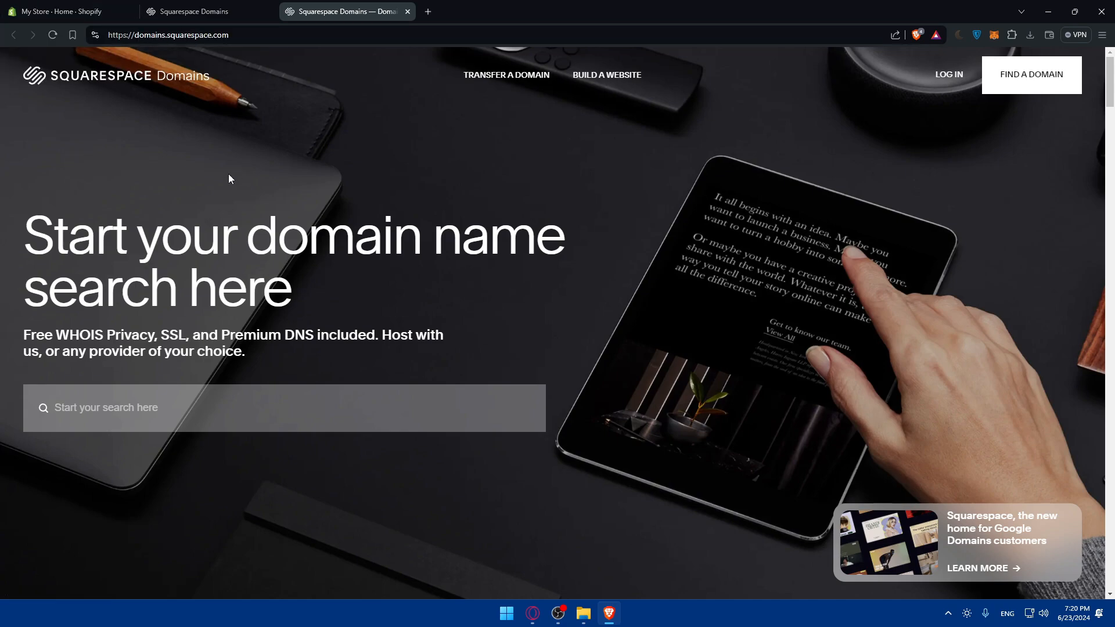
Search Squarespace Domains for omix.com
left_click(164, 390)
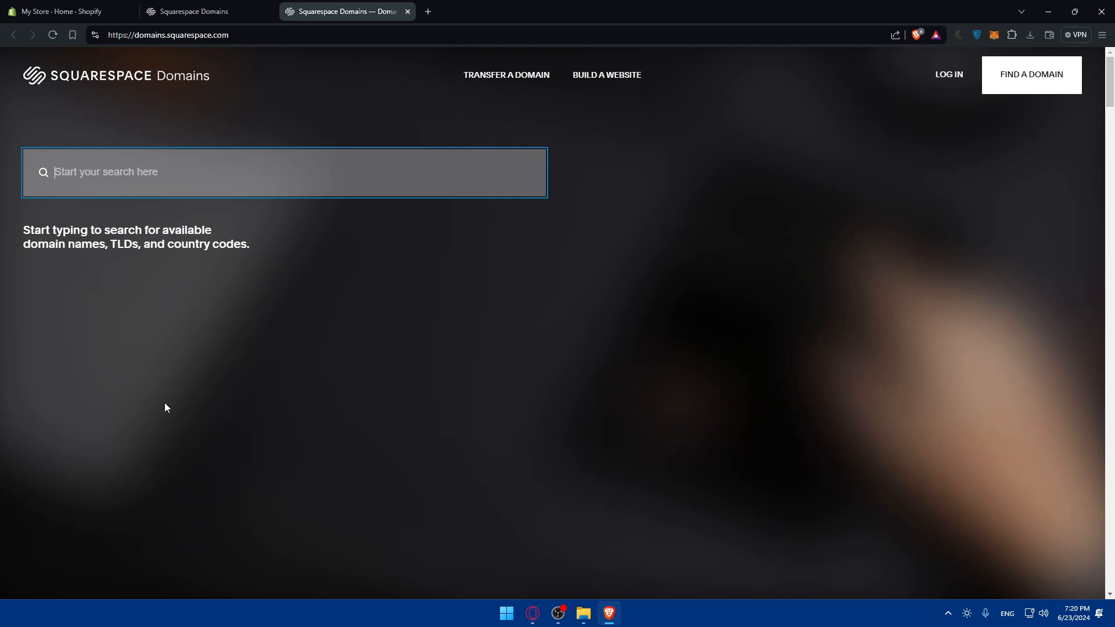
type("omix")
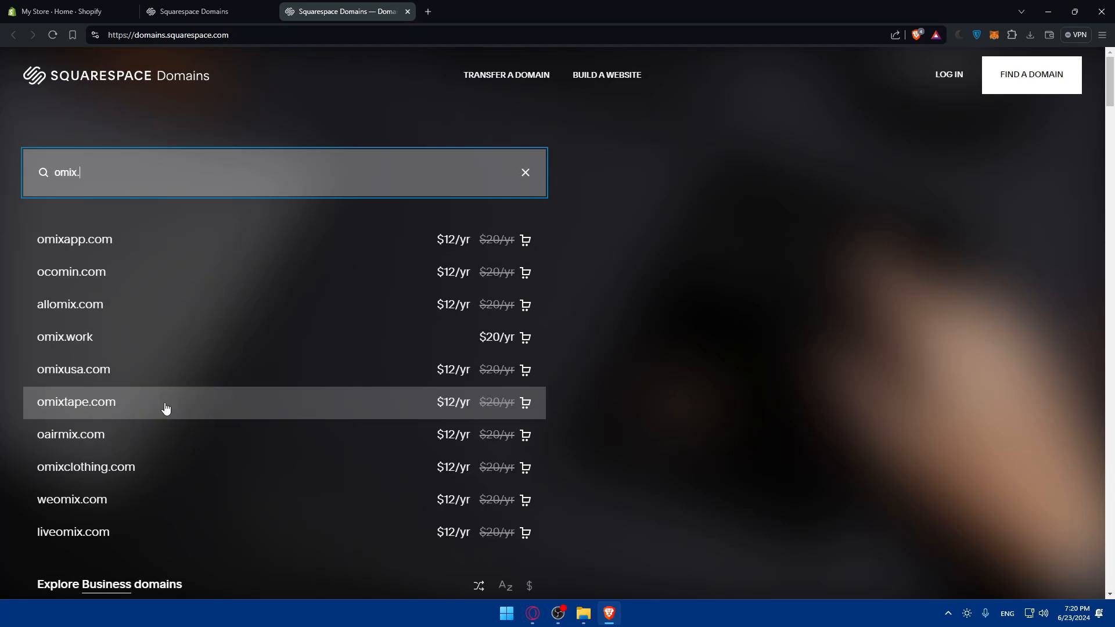
type(".com")
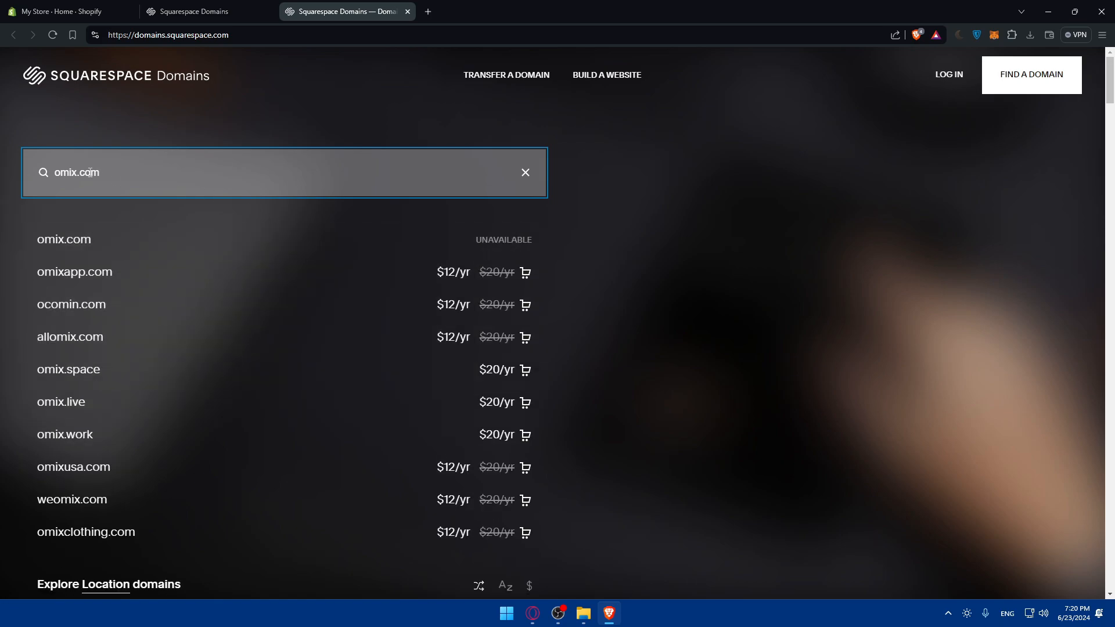
Search Squarespace Domains for omixx.com, omix.online and omixx.online
type("x")
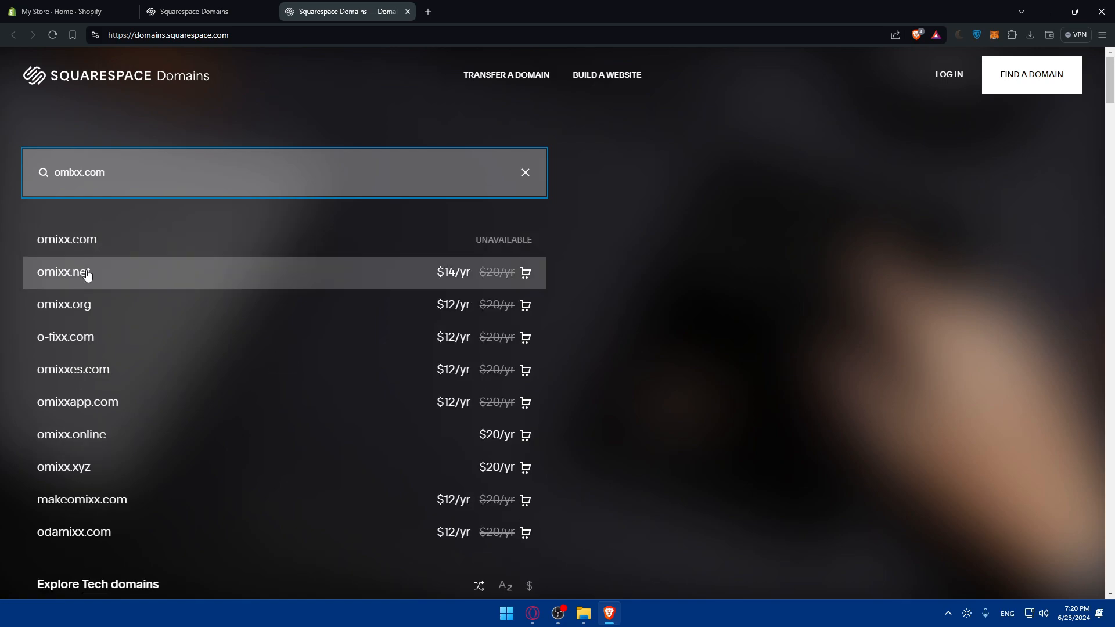
key("BackSpace")
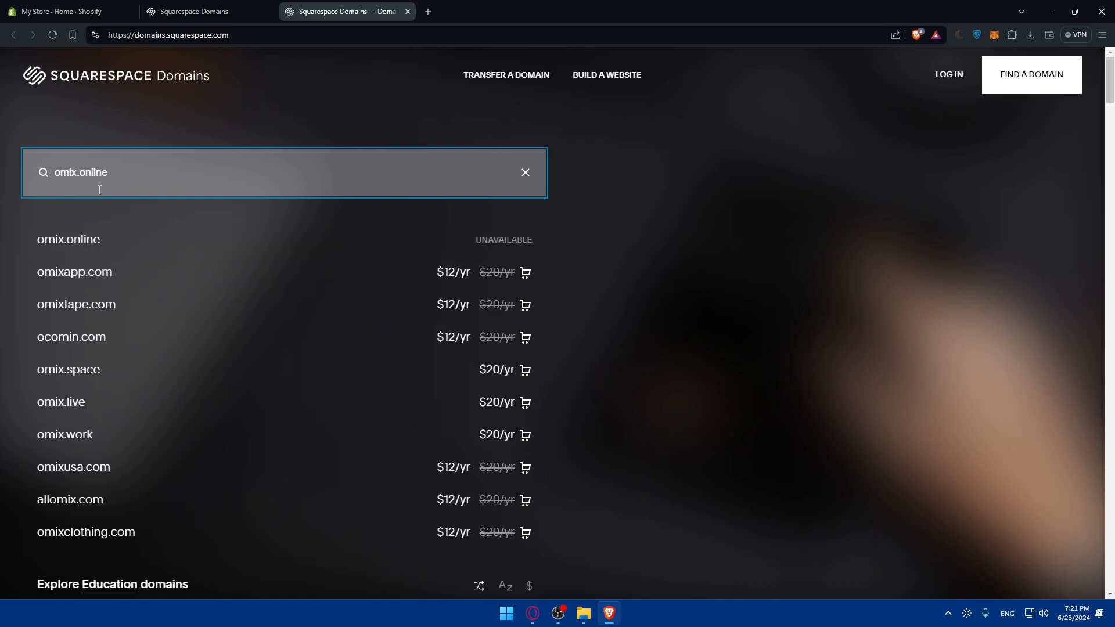
type("x")
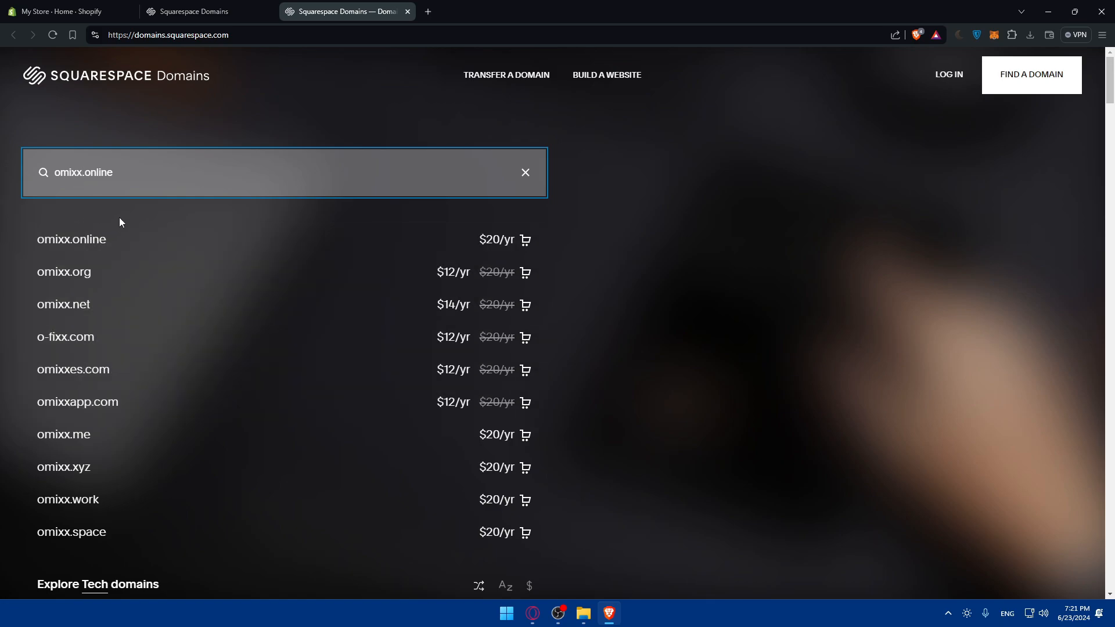
Search for omix01.com and take that domain to checkout
key("BackSpace")
key("BackSpace")
key("BackSpace")
key("BackSpace")
key("BackSpace")
key("BackSpace")
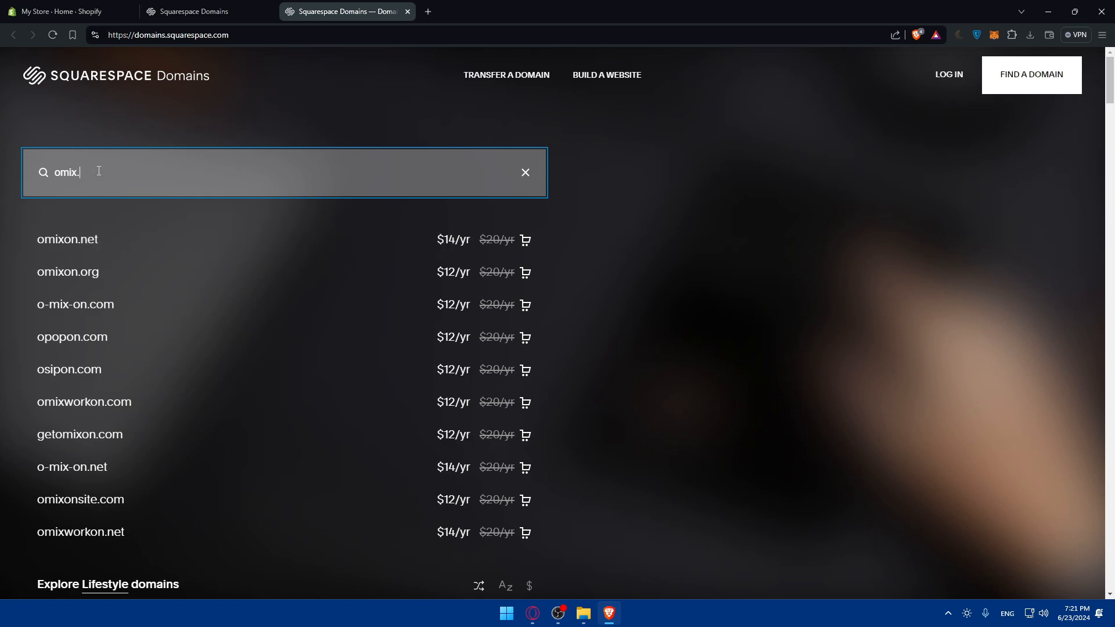
key("BackSpace")
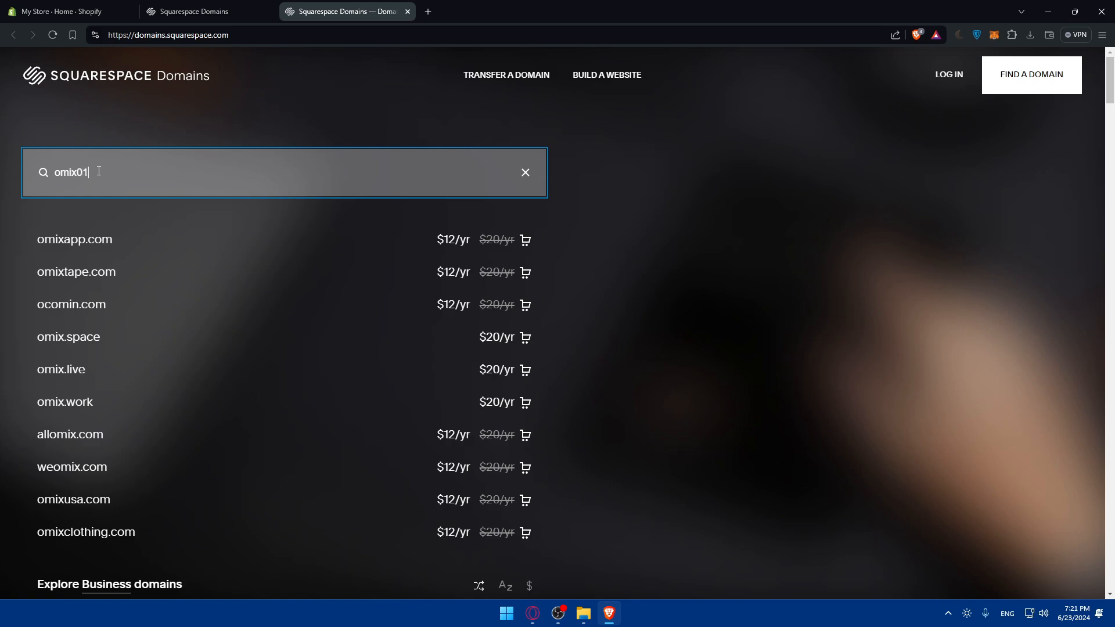
type("01.com")
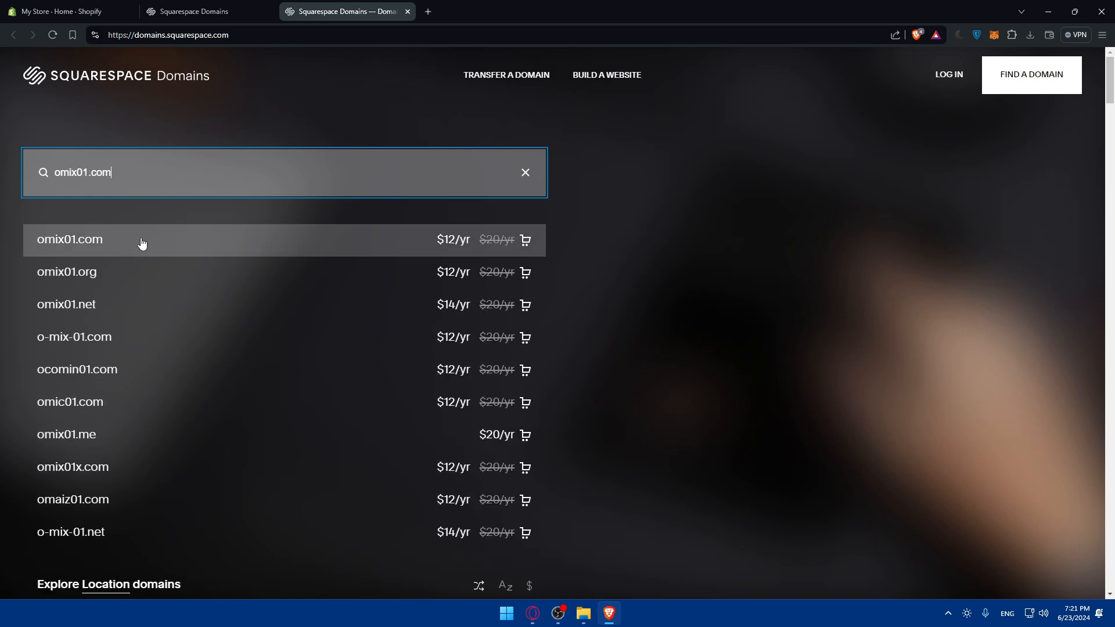
left_click(150, 246)
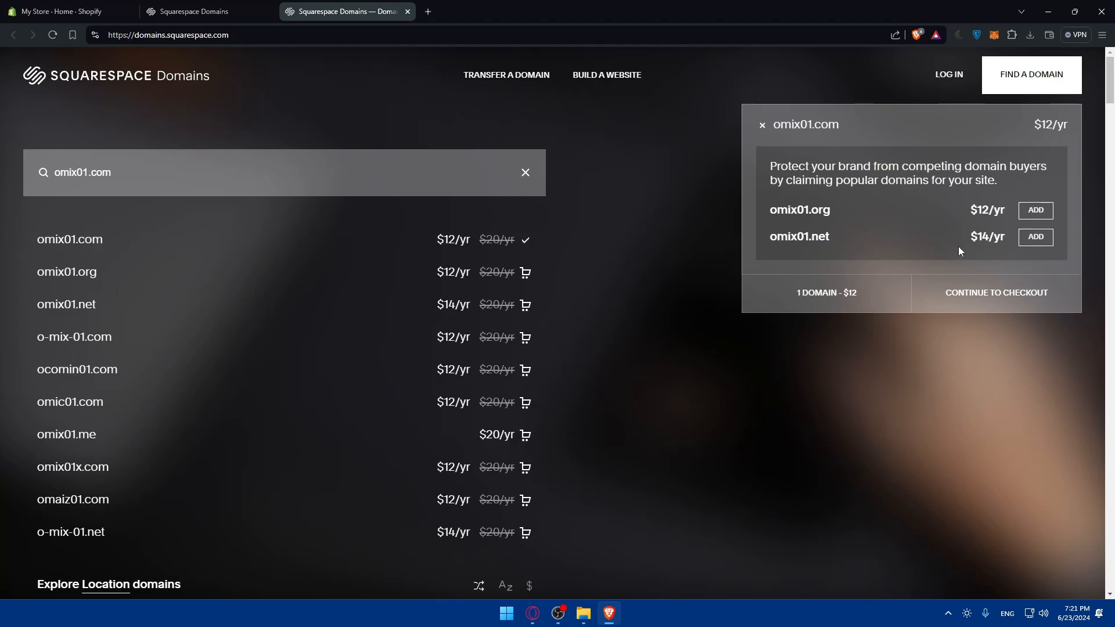
left_click(1002, 292)
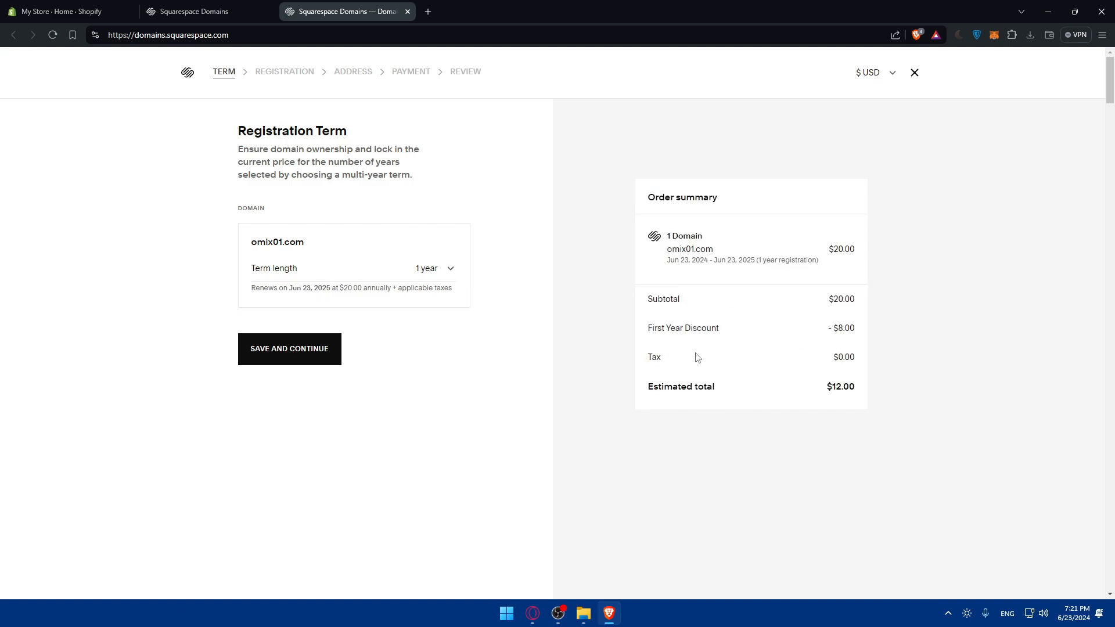
Set the registration term length of omix01.com to 2 years
left_click(431, 270)
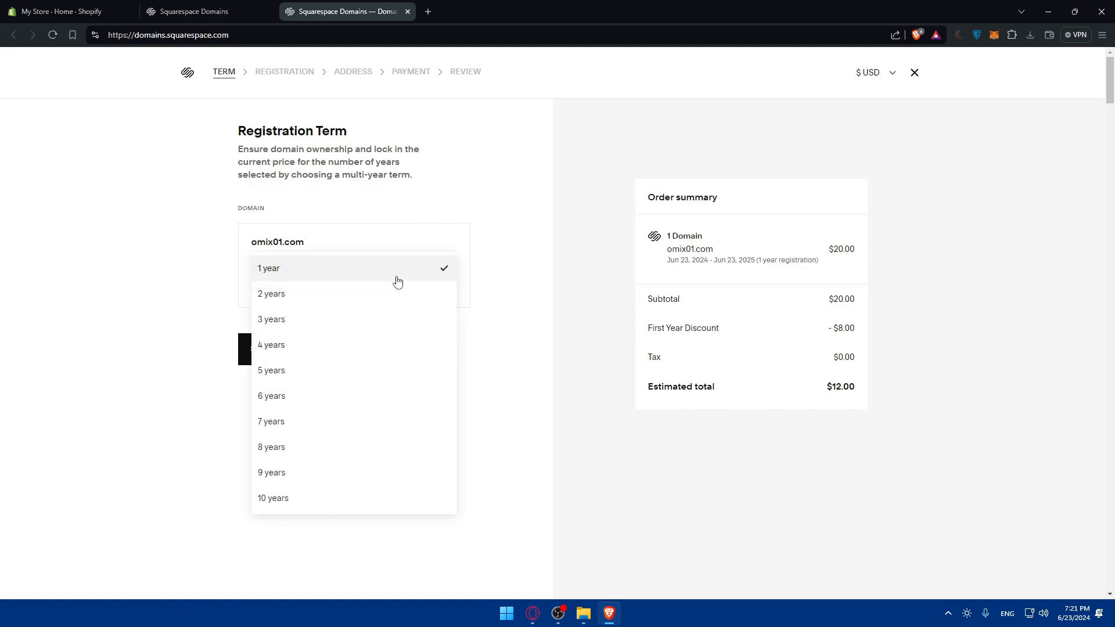
left_click(357, 280)
left_click(360, 276)
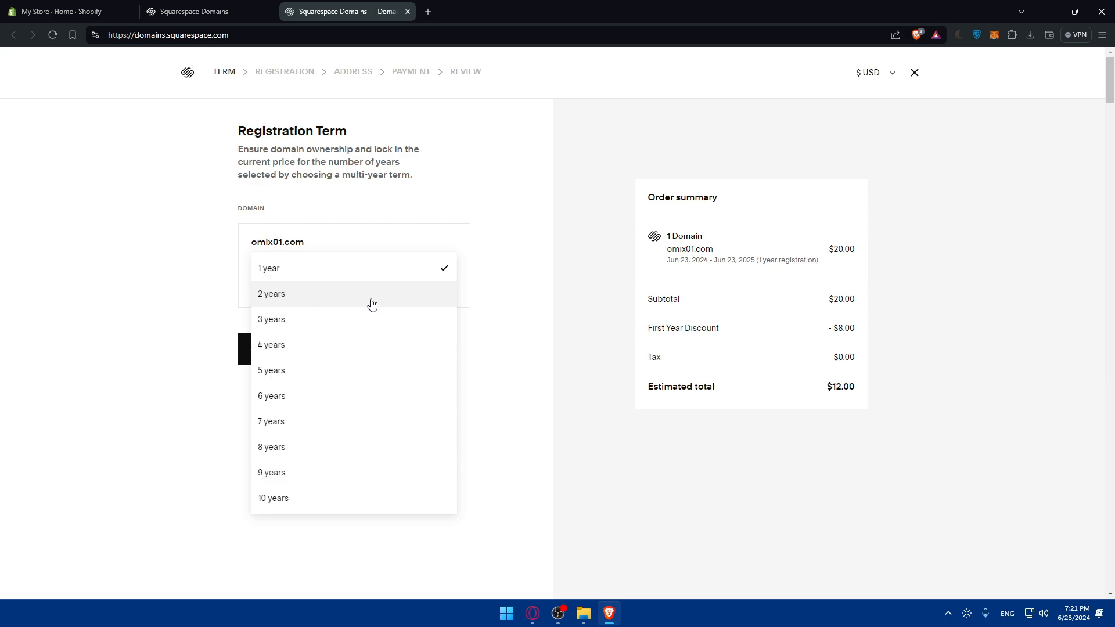
left_click(311, 294)
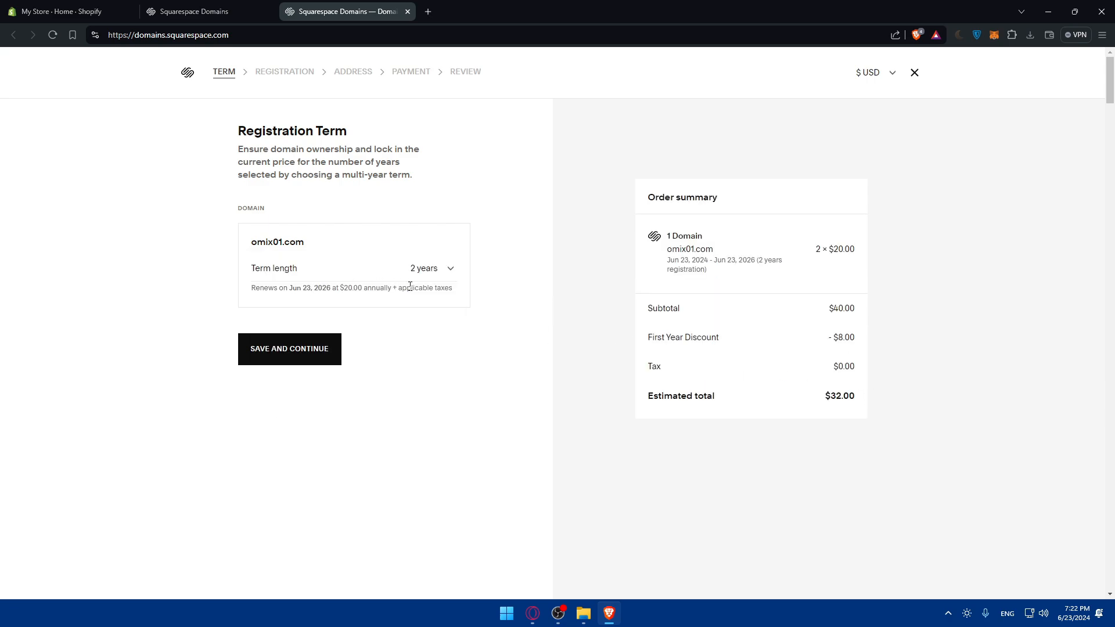
Set the registration term length to 10 years and continue to the registration details
left_click(437, 273)
left_click(328, 297)
left_click(451, 272)
left_click_drag(829, 341, 855, 339)
left_click(829, 342)
left_click(856, 339)
left_click(448, 269)
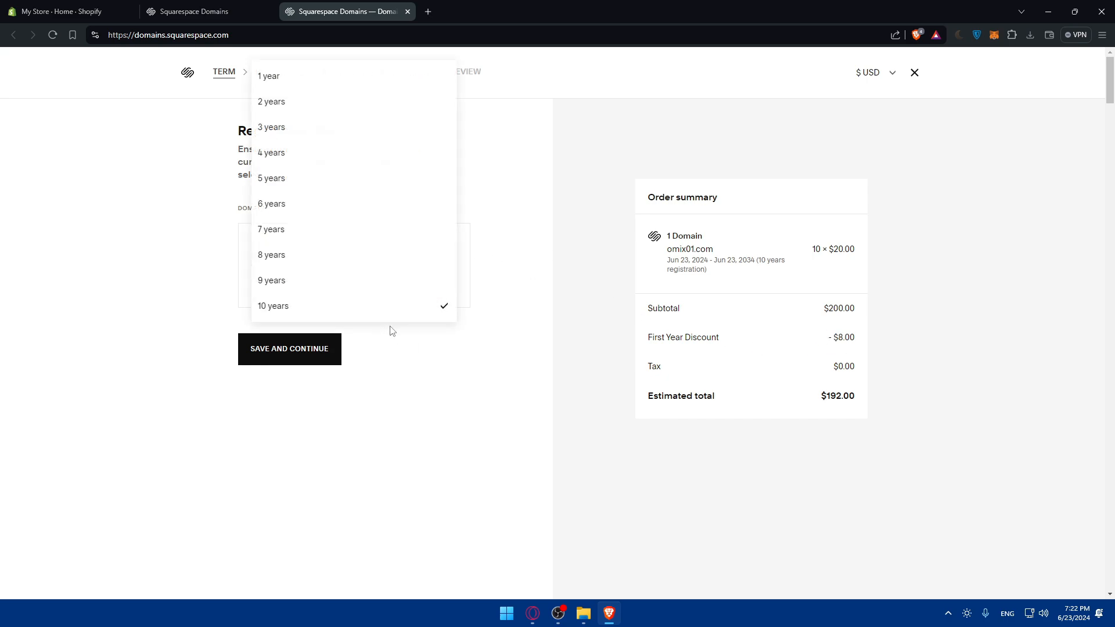
left_click(389, 335)
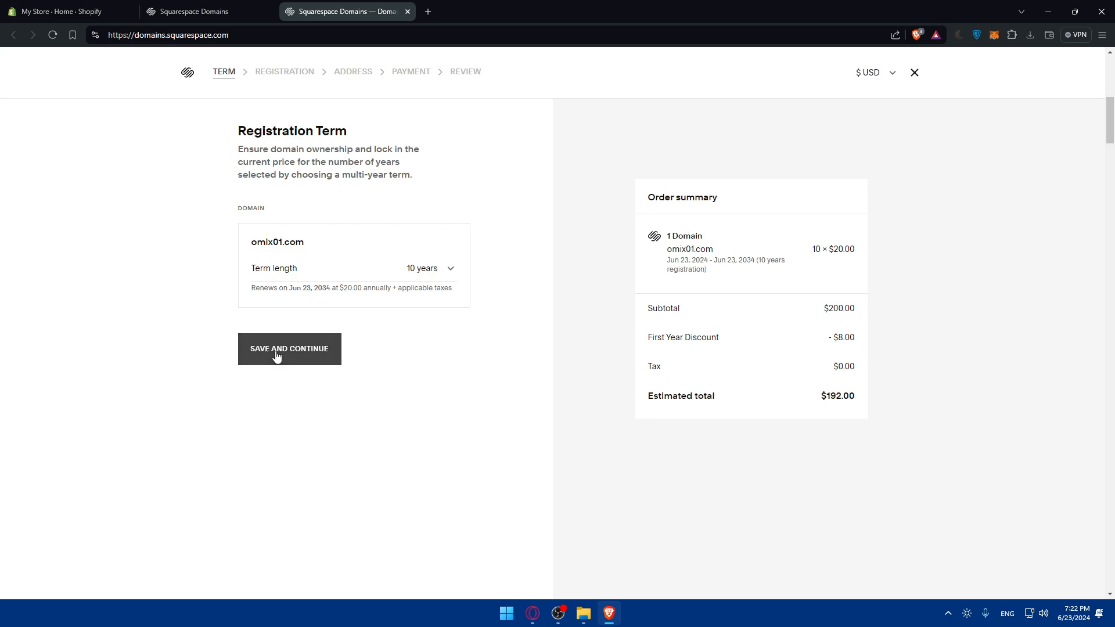
left_click(291, 341)
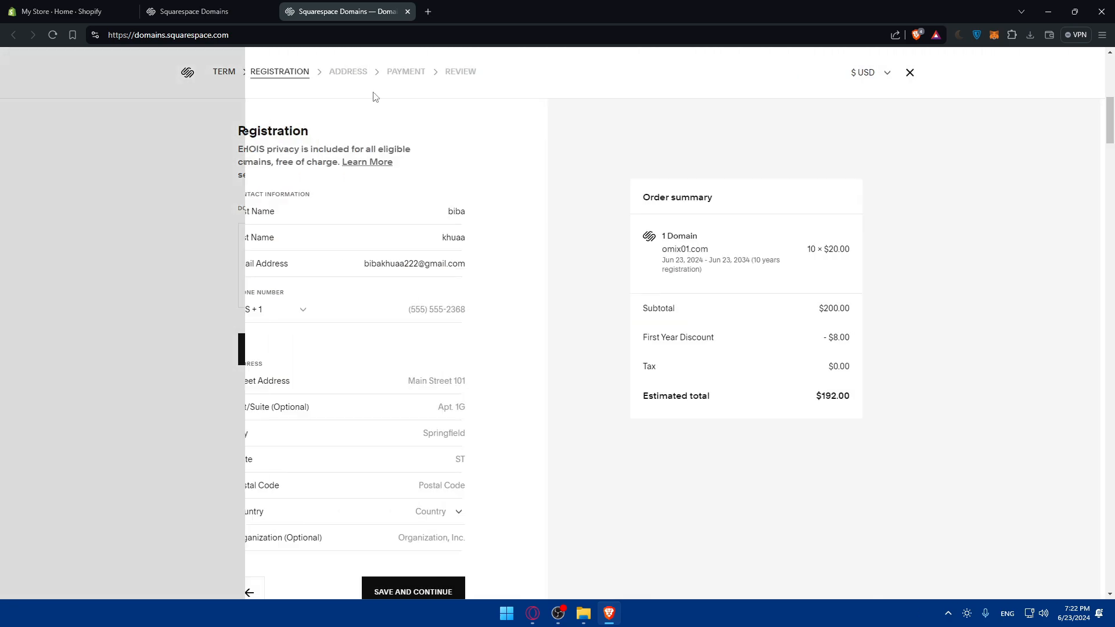
Close the domain checkout without filling in the registration form and return to the Shopify admin
scroll(493, 180, "down", 1)
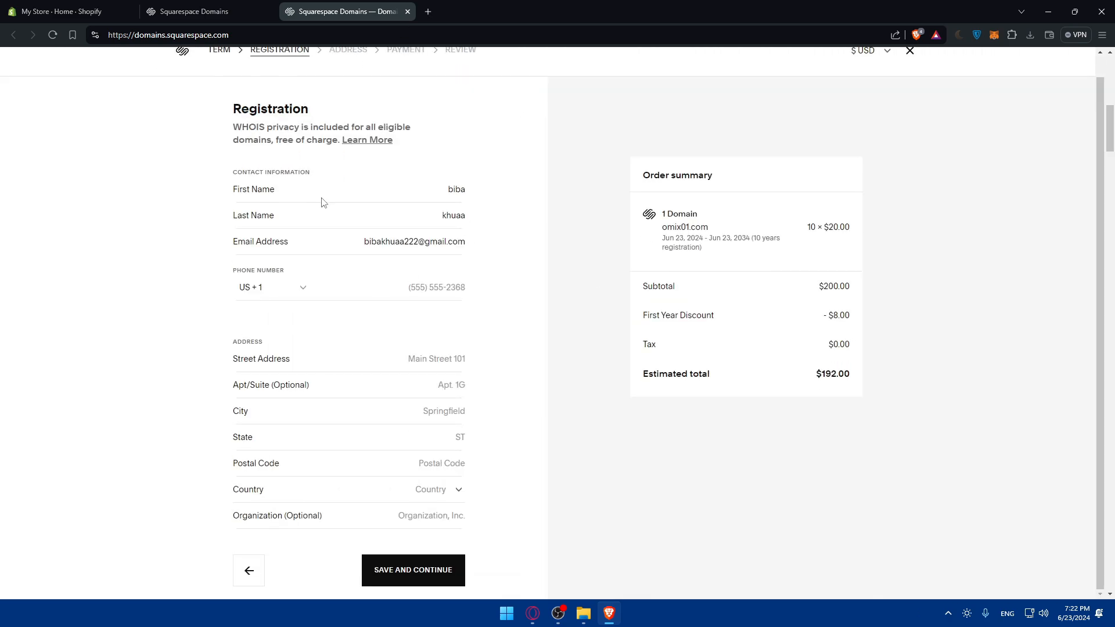
left_click(407, 12)
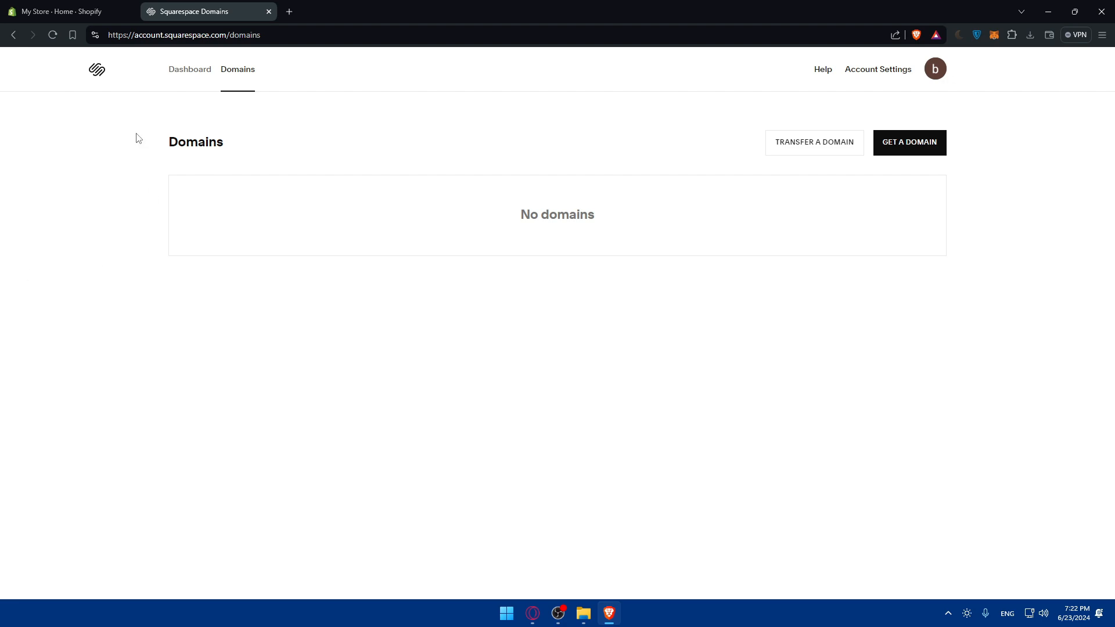
left_click(108, 12)
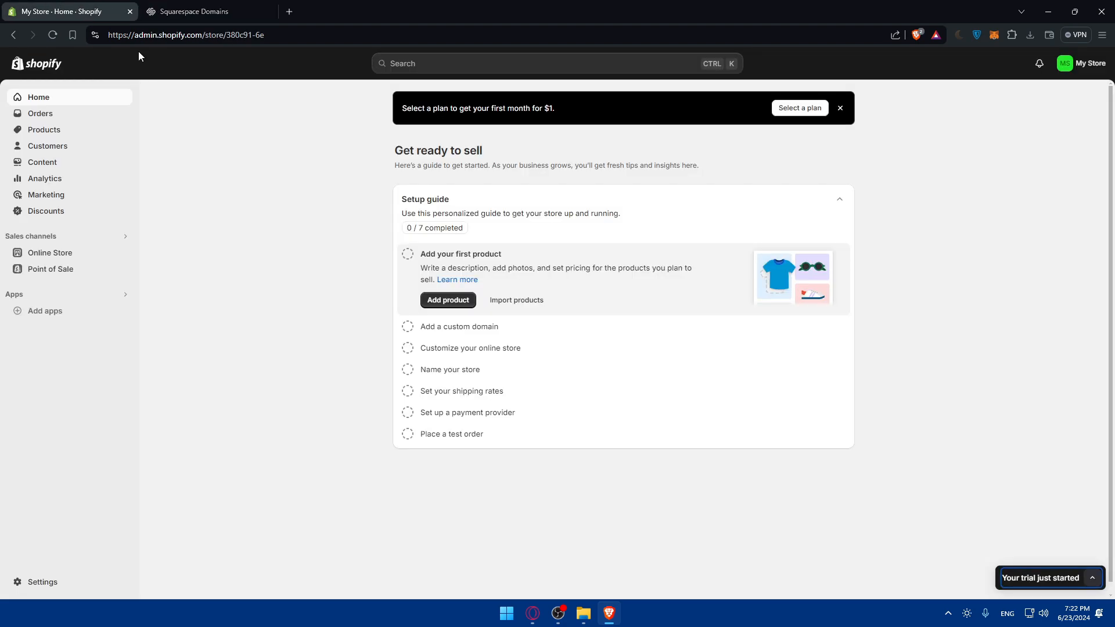
Look through the online store's Themes, Preferences and Navigation pages
left_click(62, 257)
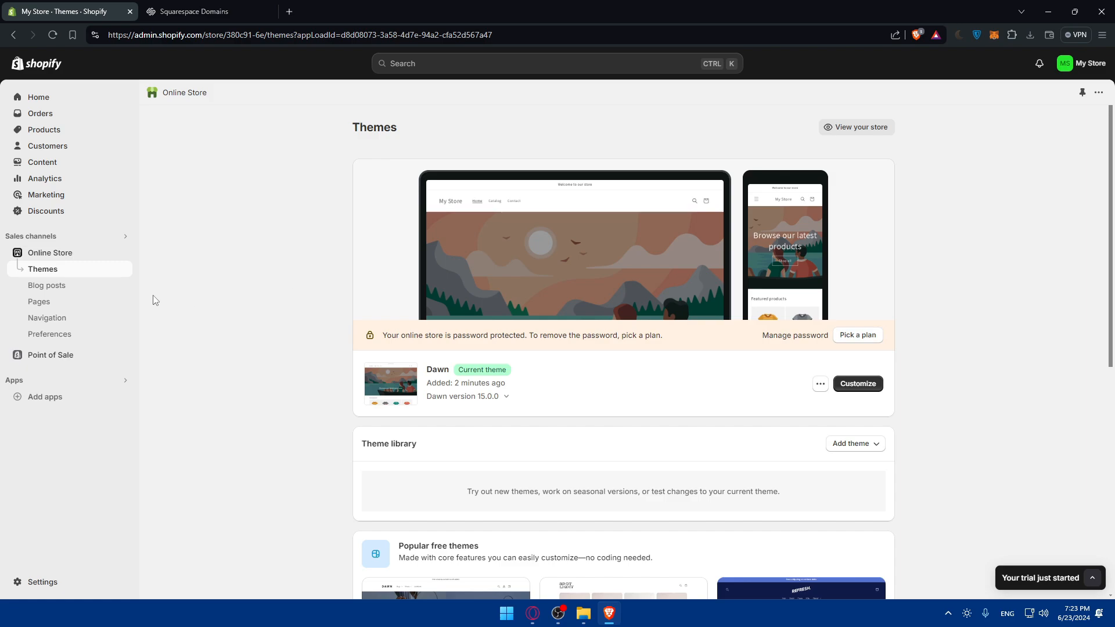
left_click(92, 335)
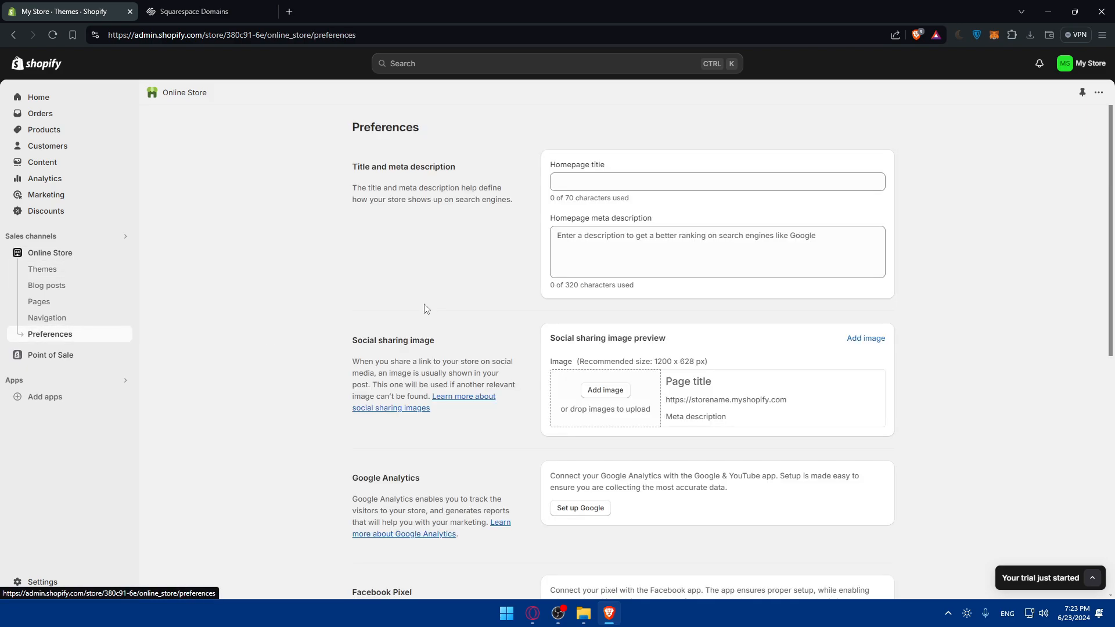
scroll(427, 305, "down", 7)
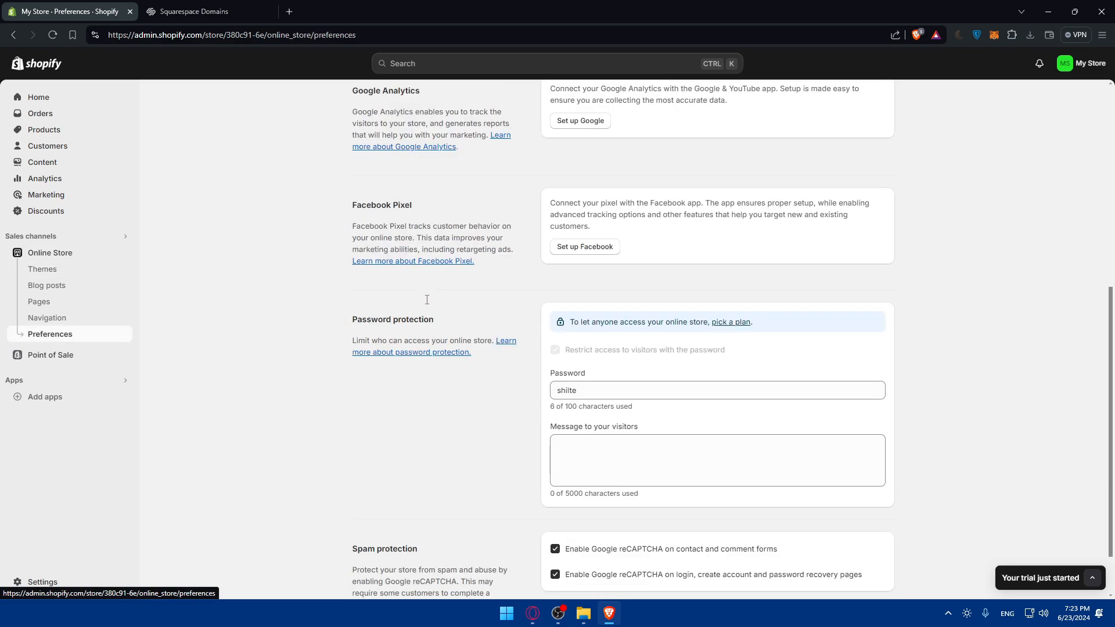
scroll(427, 300, "up", 7)
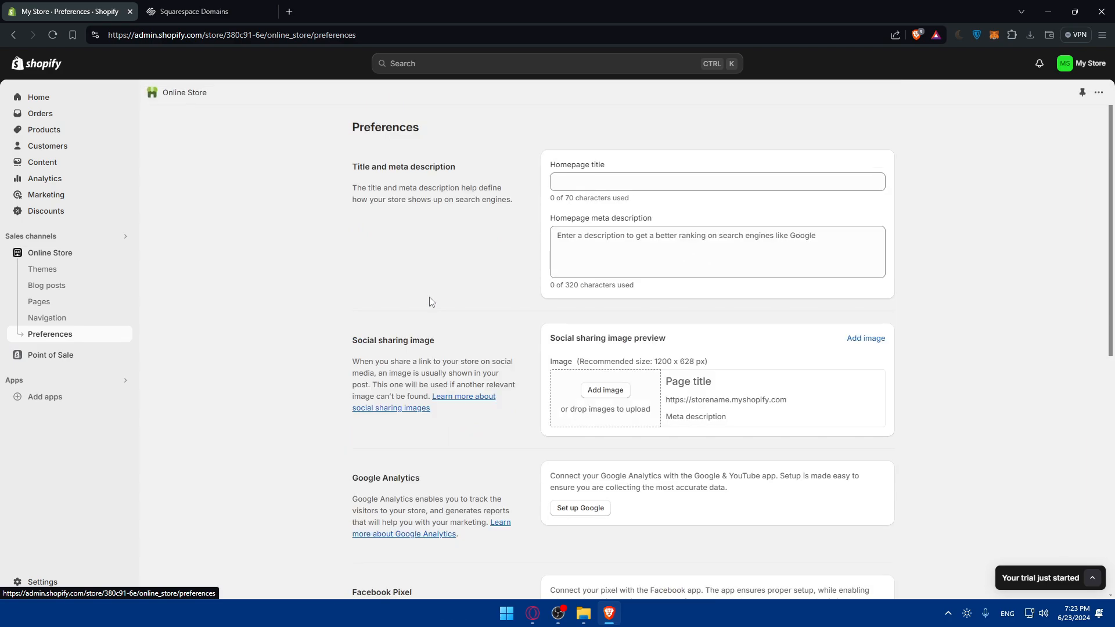
scroll(432, 300, "down", 2)
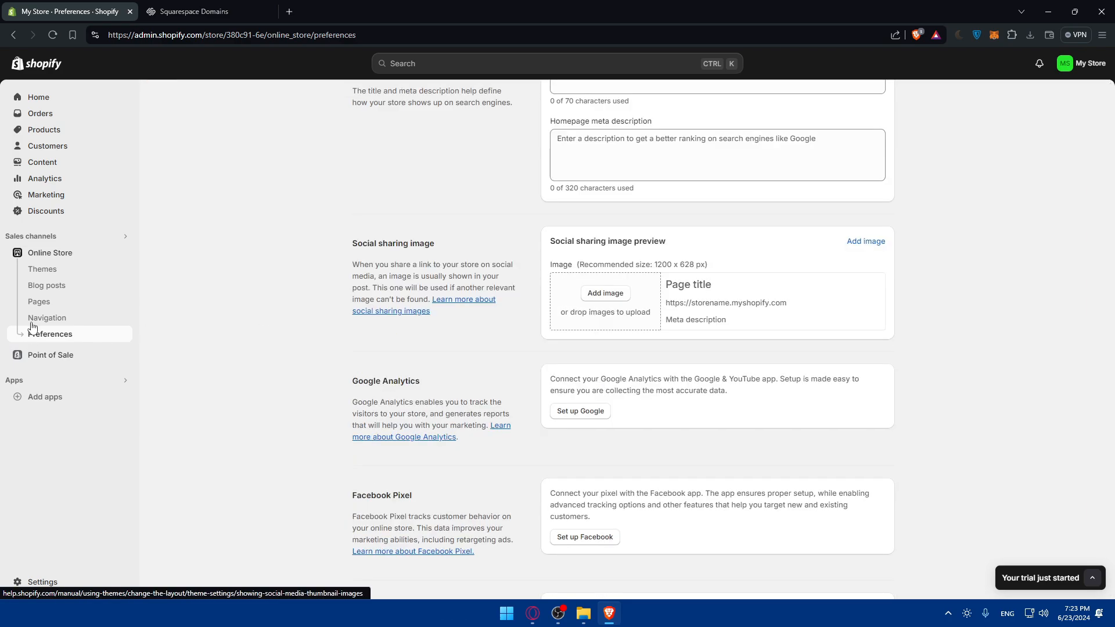
left_click(46, 269)
left_click(82, 319)
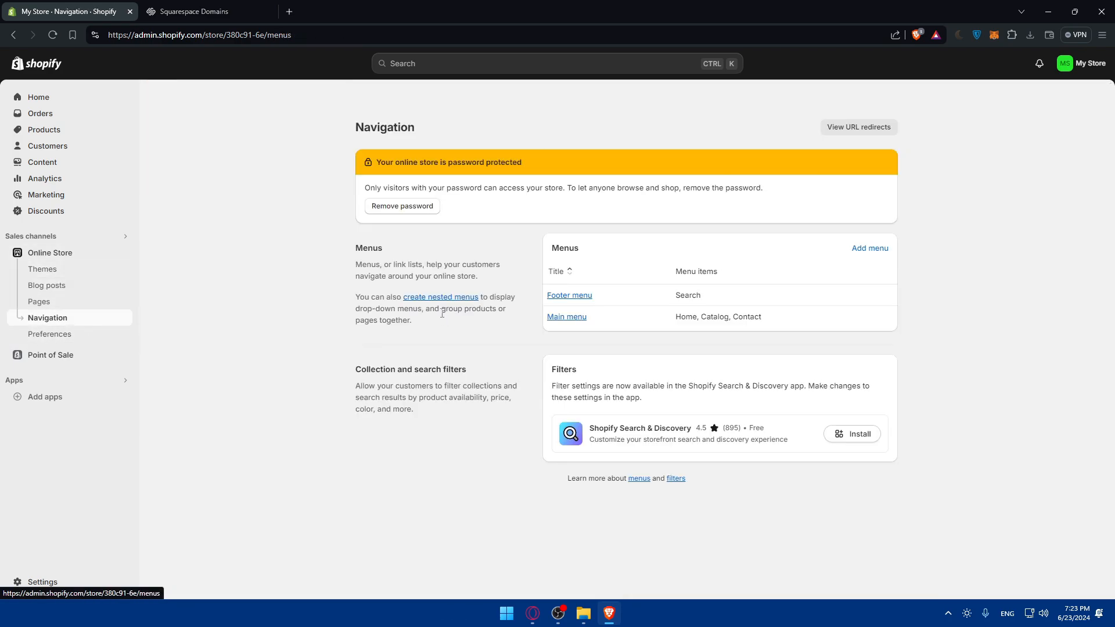
left_click(54, 265)
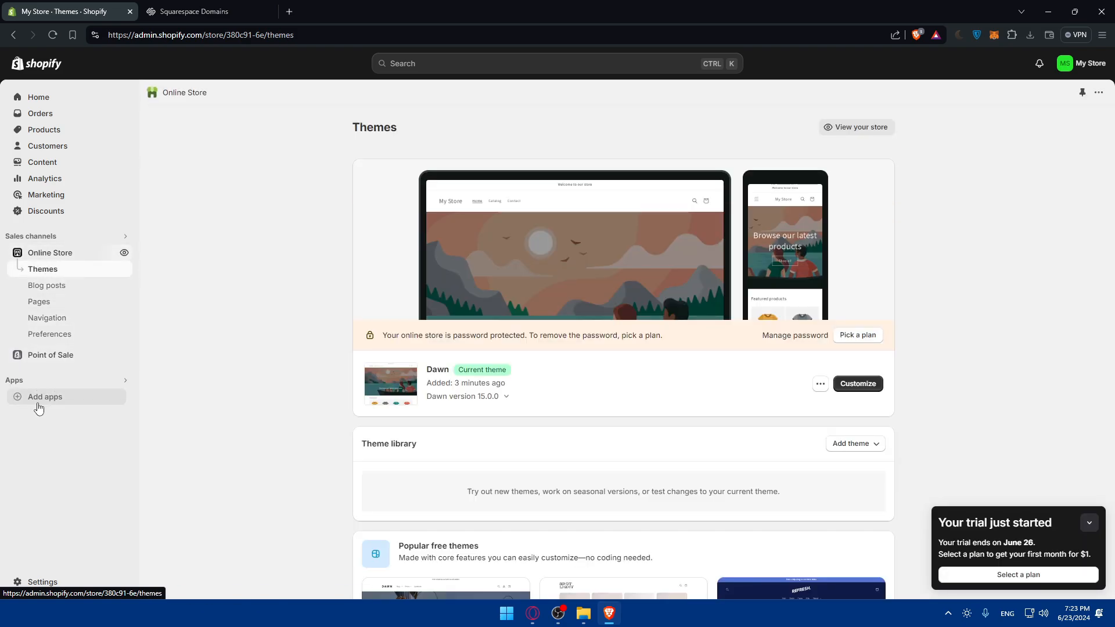
scroll(428, 368, "down", 7)
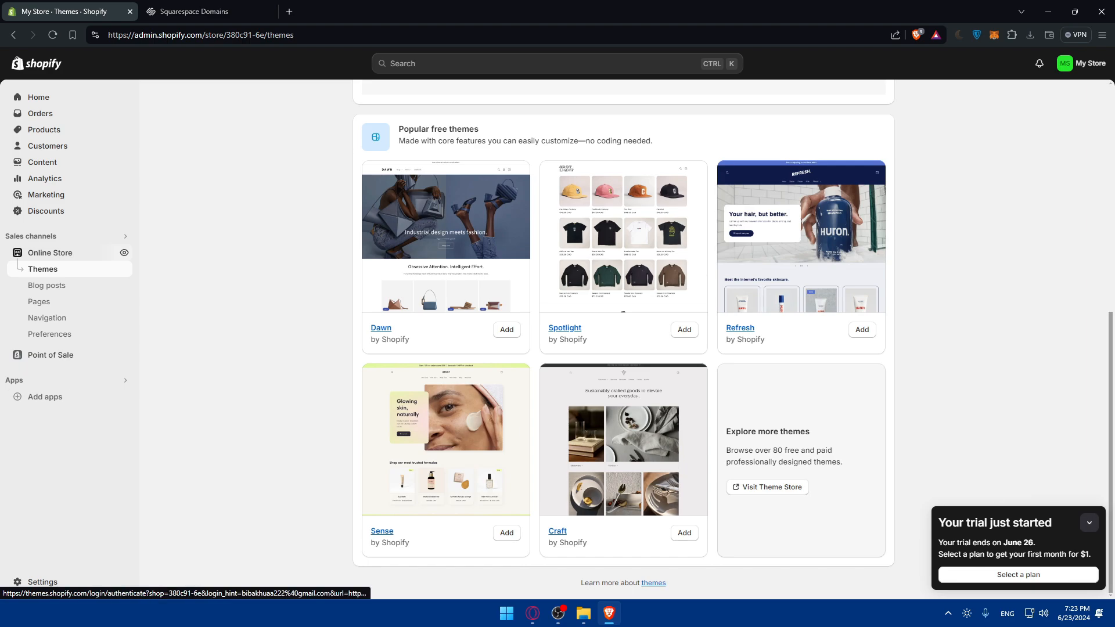
Open the store's domain settings and start connecting an existing domain
left_click(47, 579)
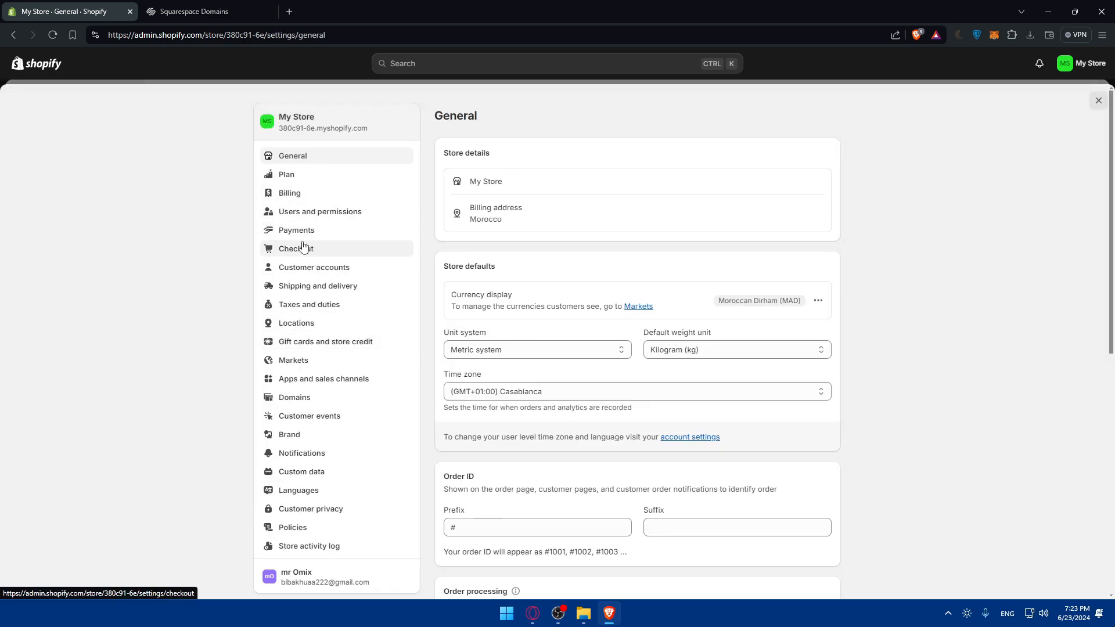
left_click(294, 400)
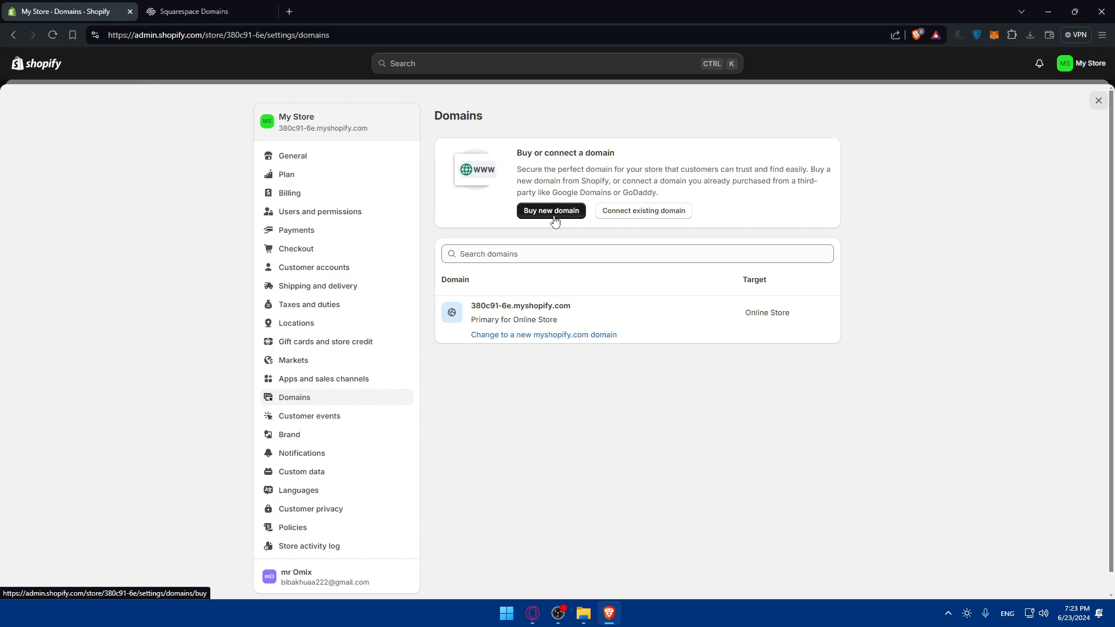
left_click(639, 218)
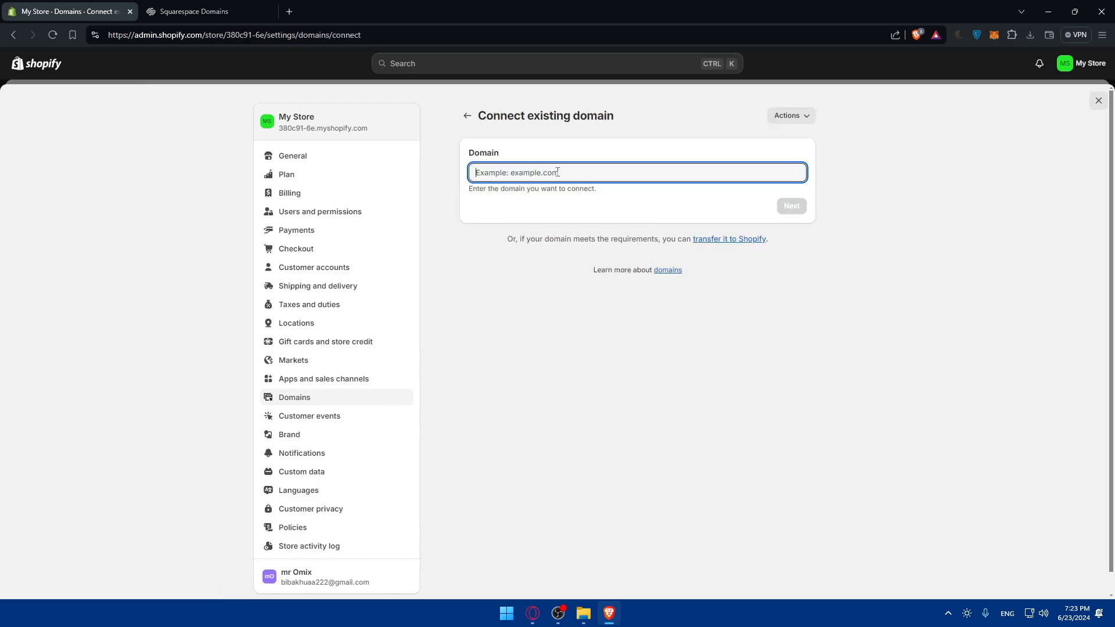
Try to connect omix01.com as the existing domain and read the notice about its purchase
type("om")
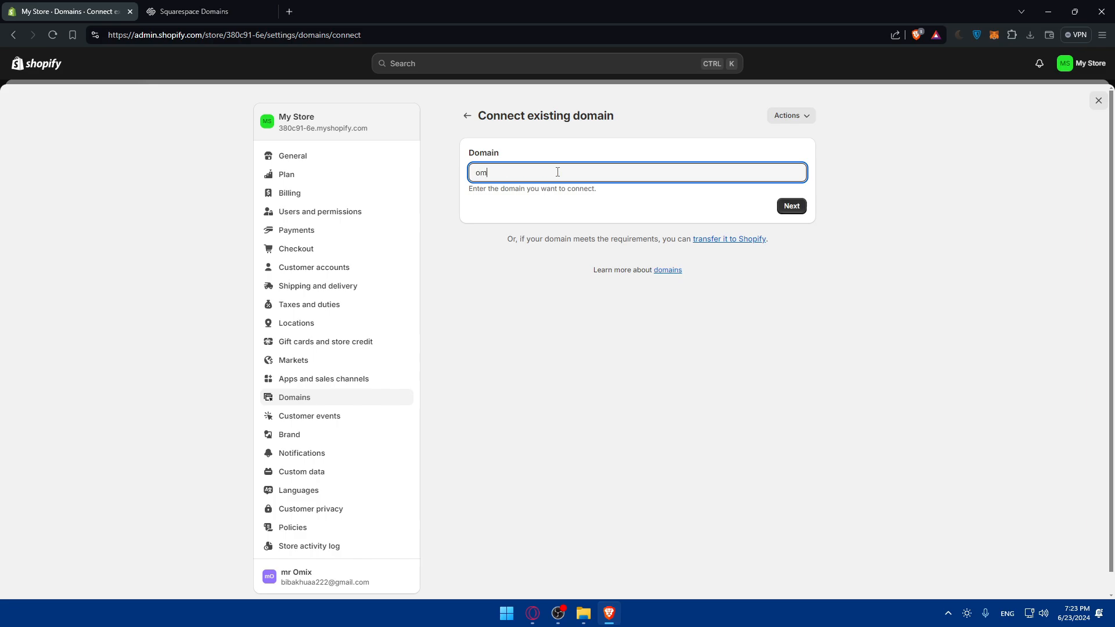
type("ix01.com")
left_click(791, 206)
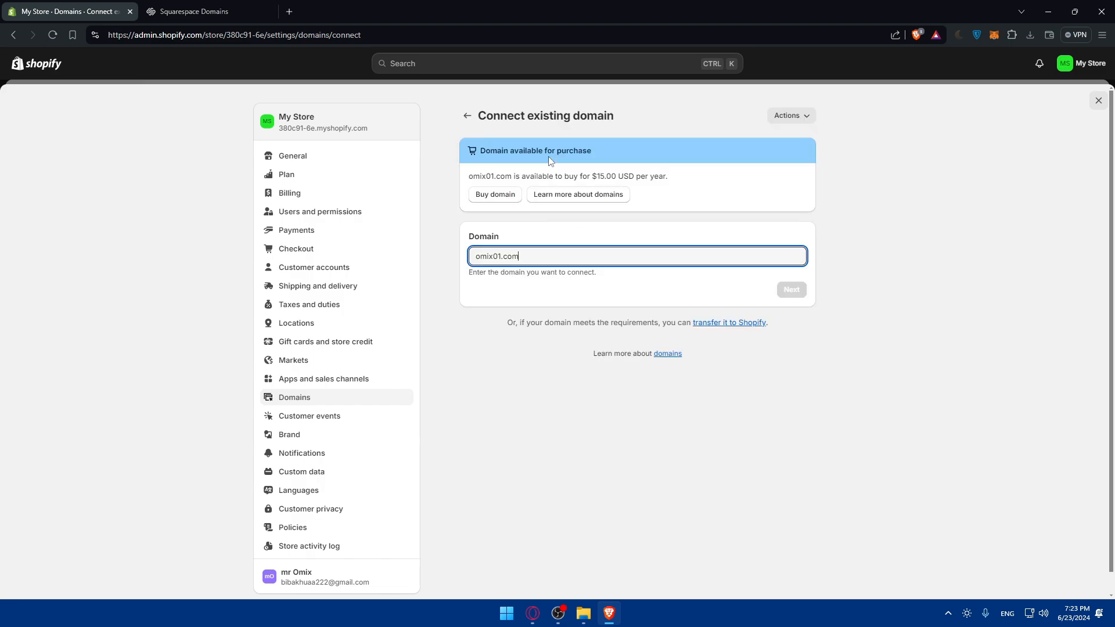
left_click_drag(600, 153, 490, 151)
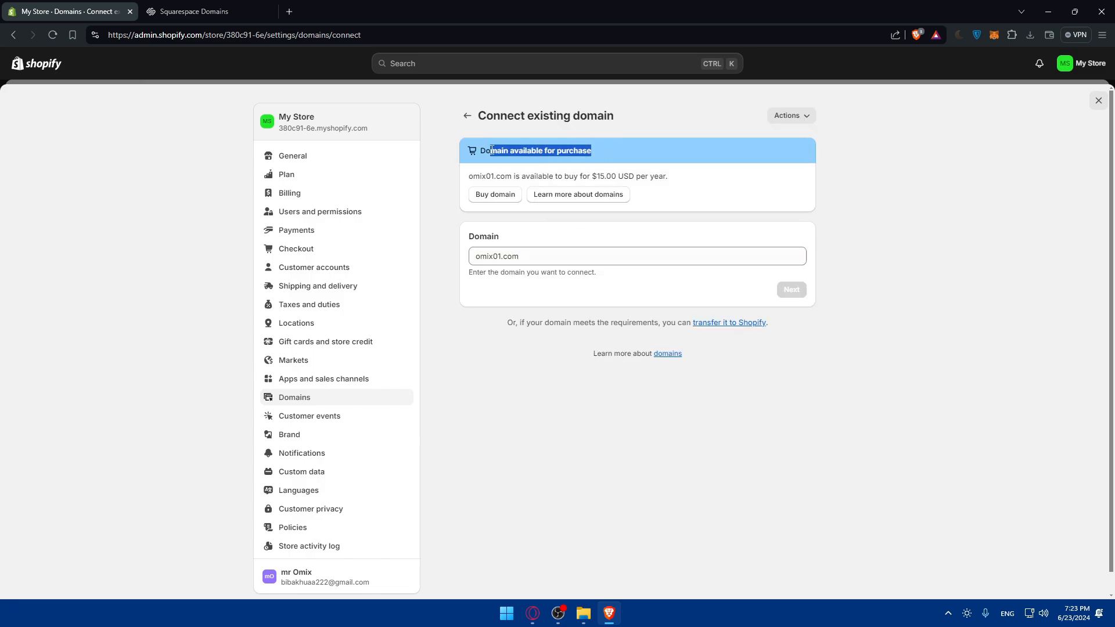
left_click(639, 154)
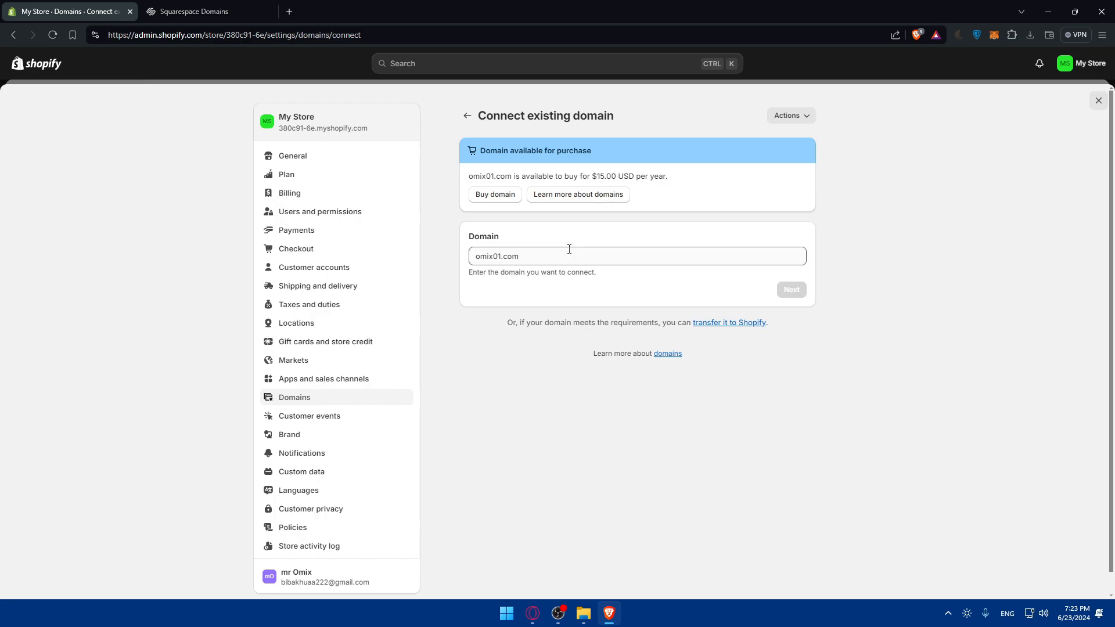
Change the domain to connect to omix.com, submit it and check the domain name shown
left_click(503, 258)
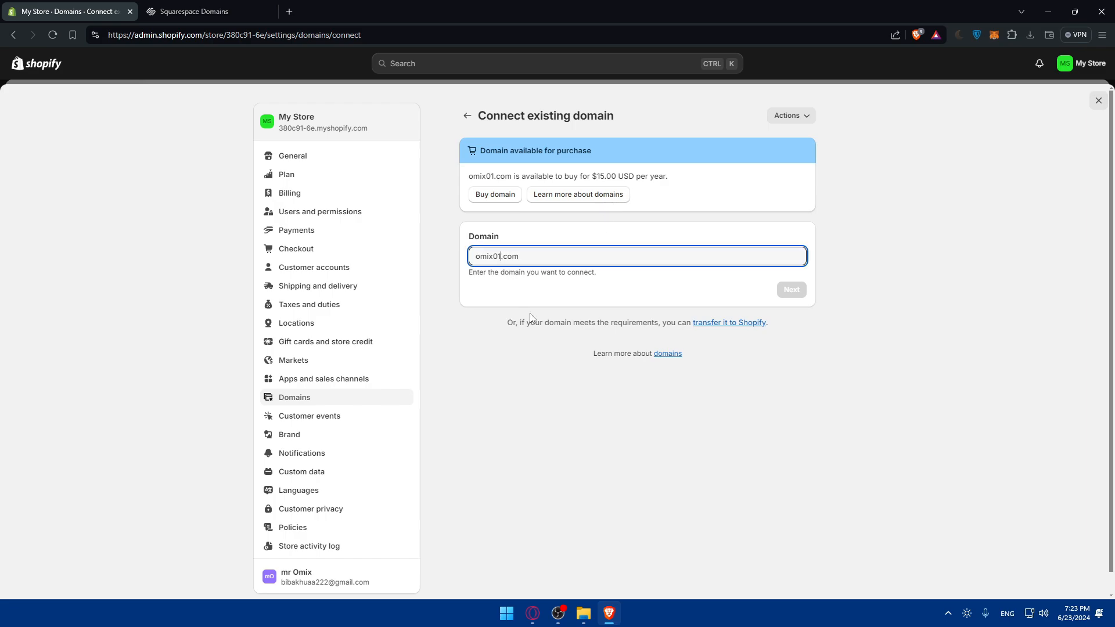
left_click(792, 294)
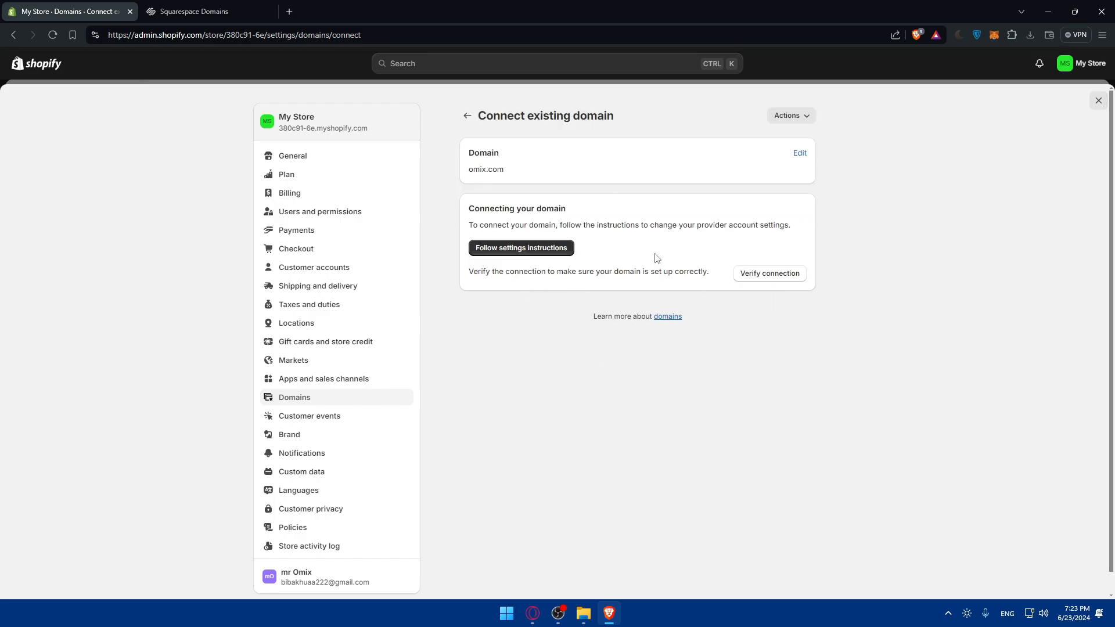
left_click_drag(517, 172, 432, 169)
left_click(533, 191)
Read the guidance on connecting omix.com and open the provider settings instructions
left_click_drag(470, 208, 590, 209)
left_click(604, 213)
left_click_drag(469, 226, 650, 227)
left_click(654, 229)
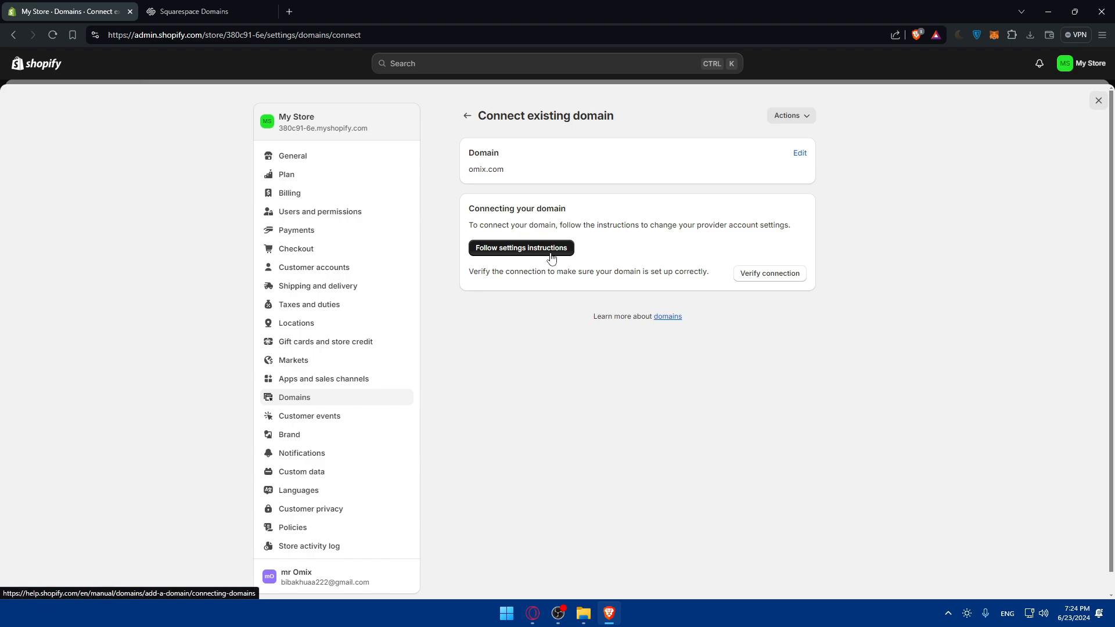
left_click(520, 248)
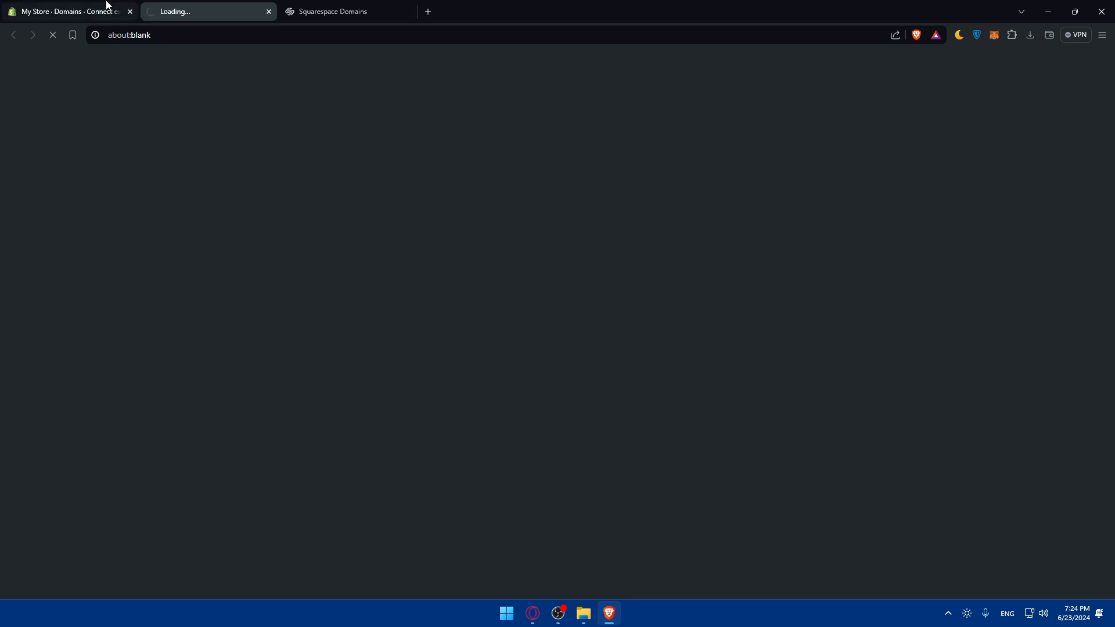
Return to the store's connect-domain page, read the verification note and verify the connection of omix.com
left_click(104, 9)
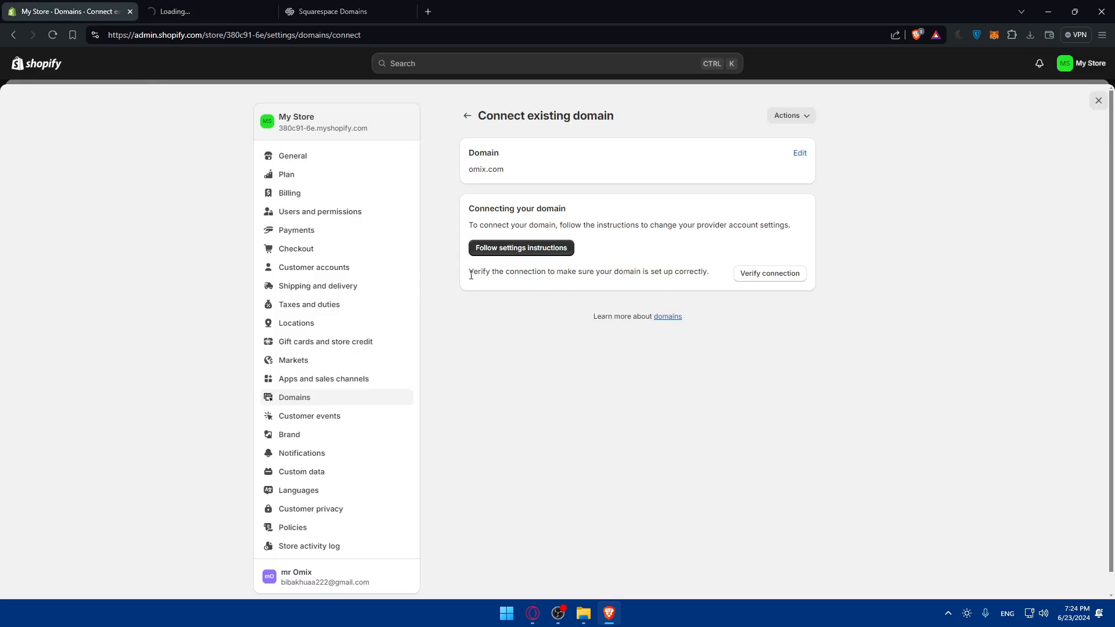
left_click(245, 5)
left_click(87, 11)
left_click_drag(469, 272, 571, 274)
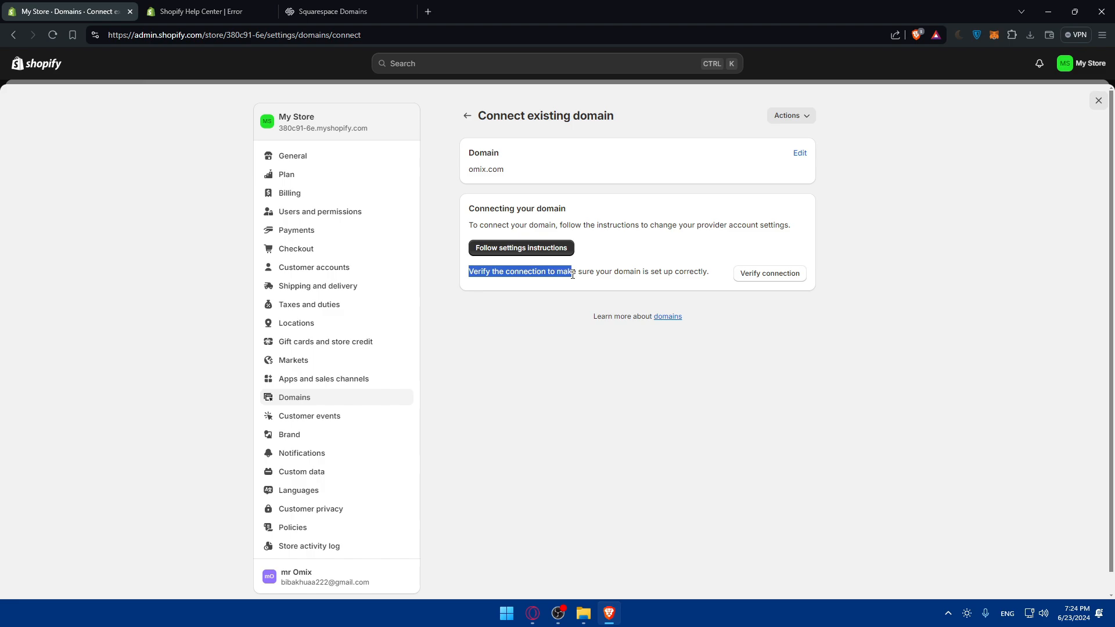
left_click(592, 277)
left_click(770, 279)
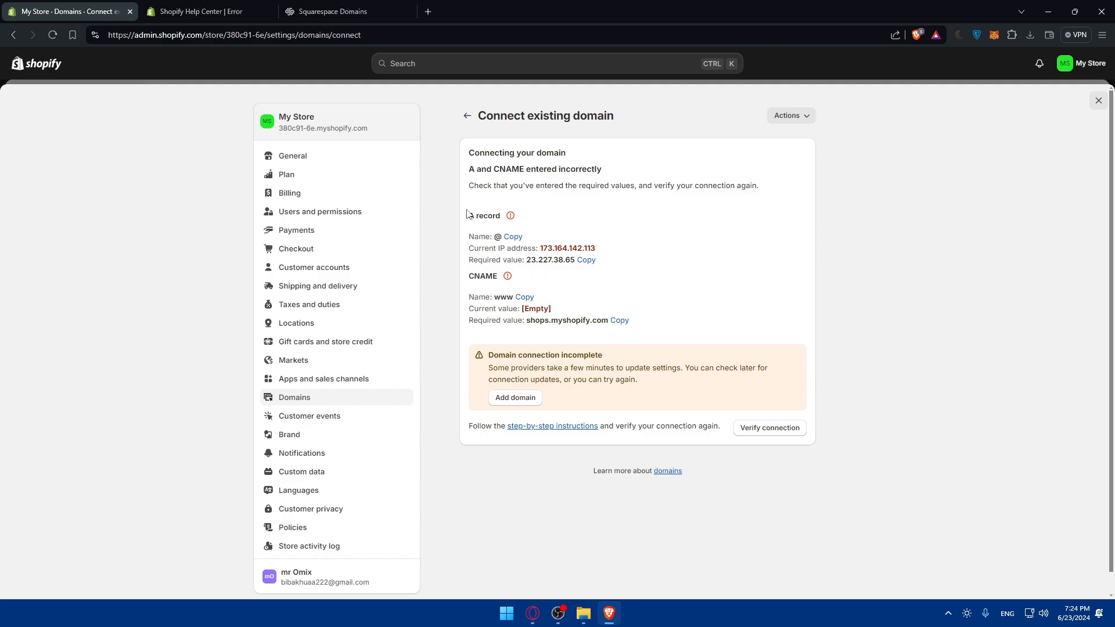
Check the opened help page and return to the store's domains overview
left_click(216, 8)
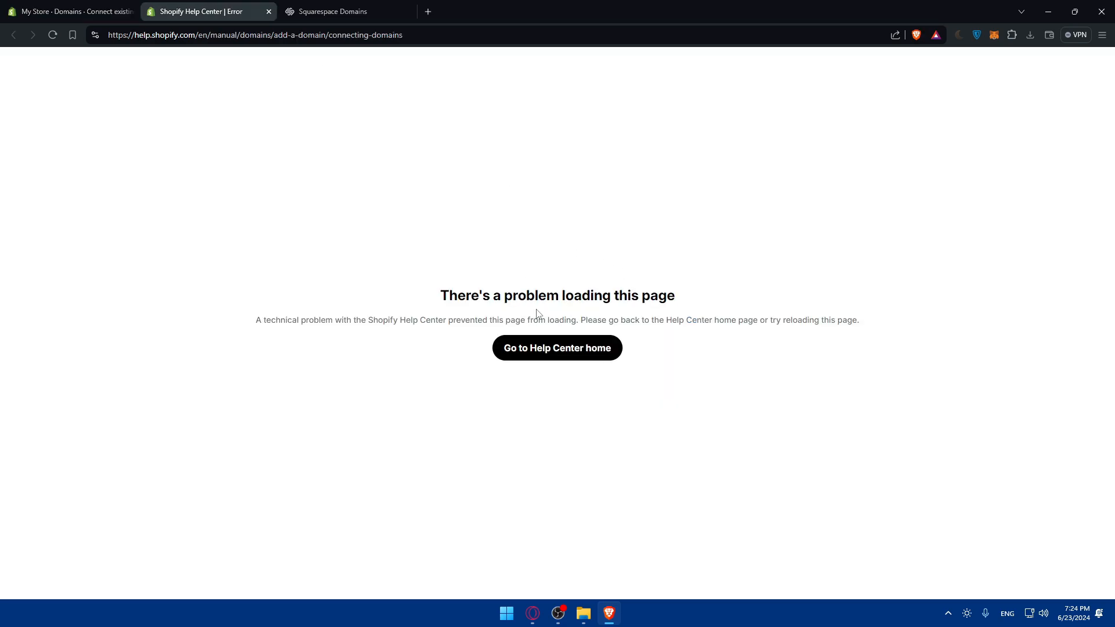
left_click(70, 8)
left_click(467, 115)
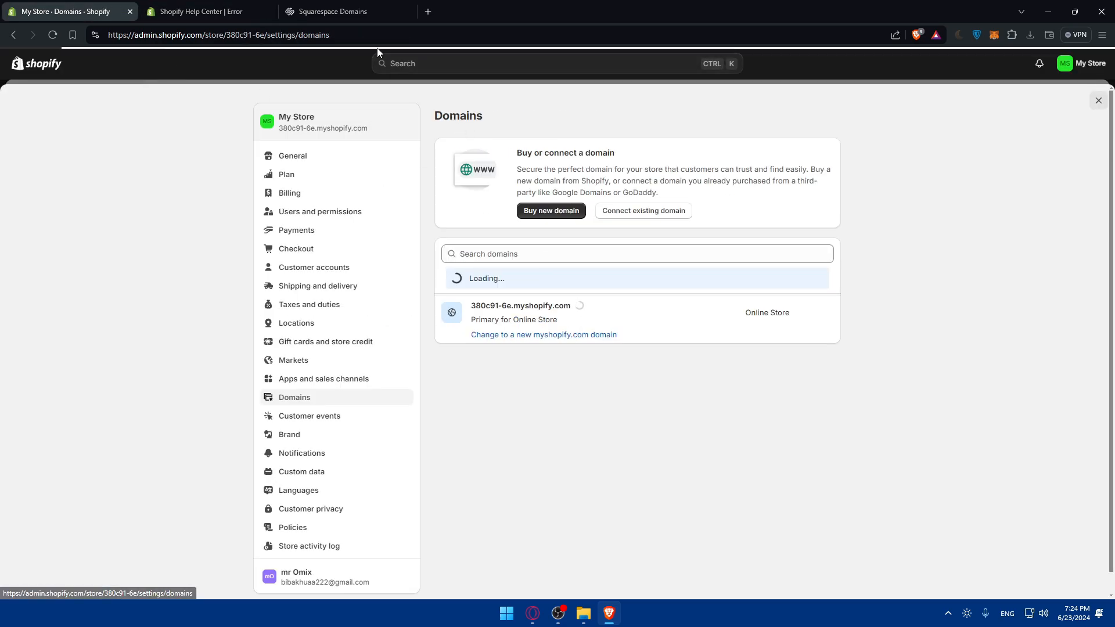
left_click(210, 10)
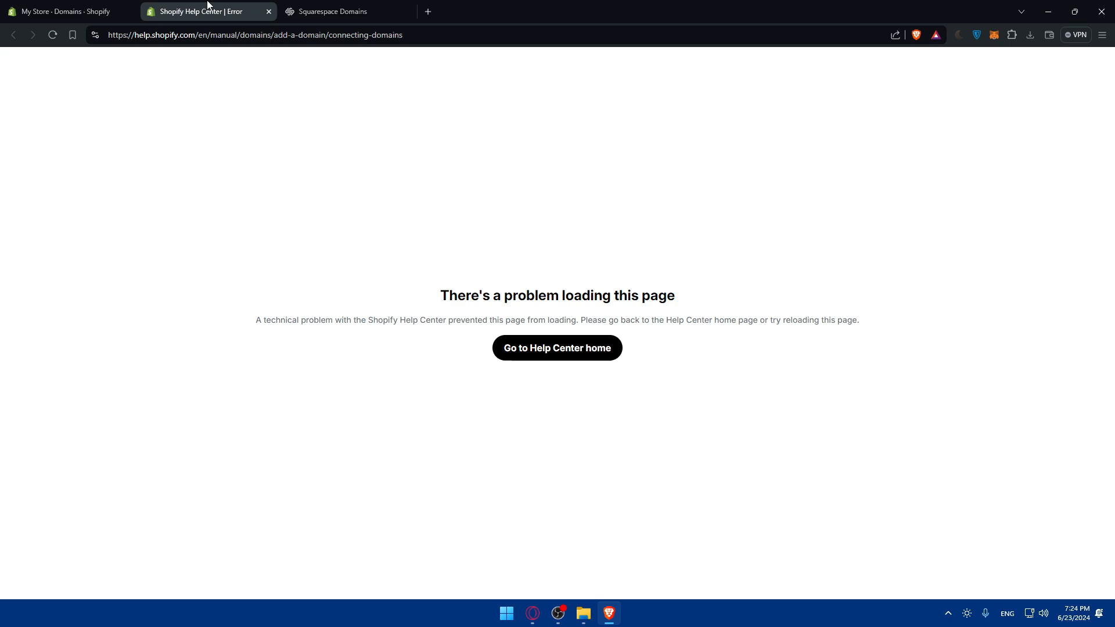
left_click(314, 13)
left_click(86, 7)
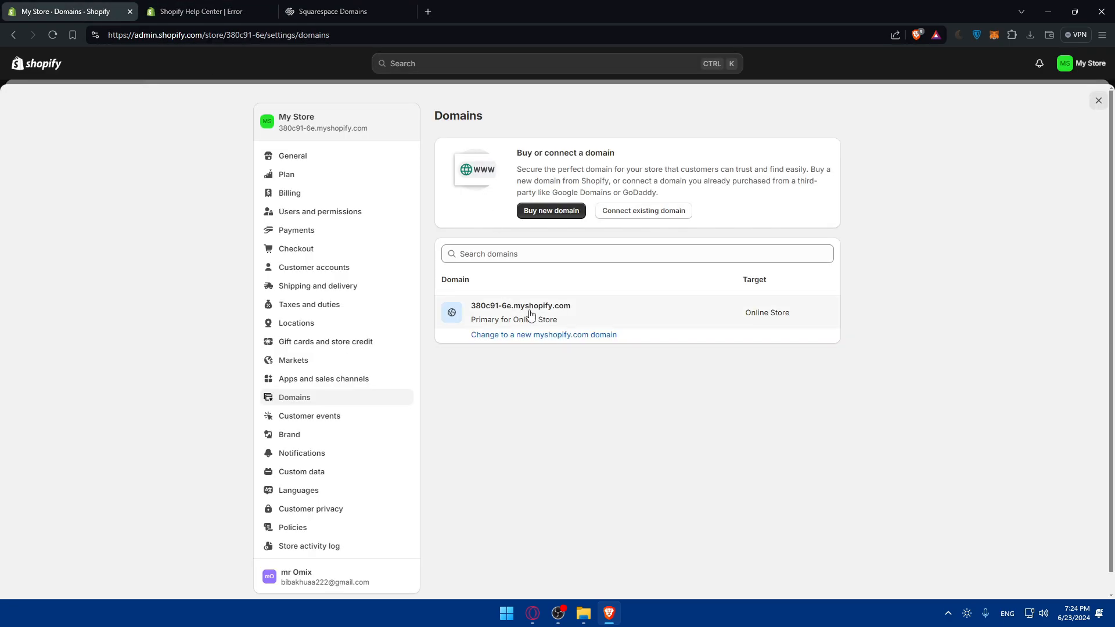
Try to connect mromix.com as the existing domain, review its required DNS records and go back to the domains overview
left_click(643, 210)
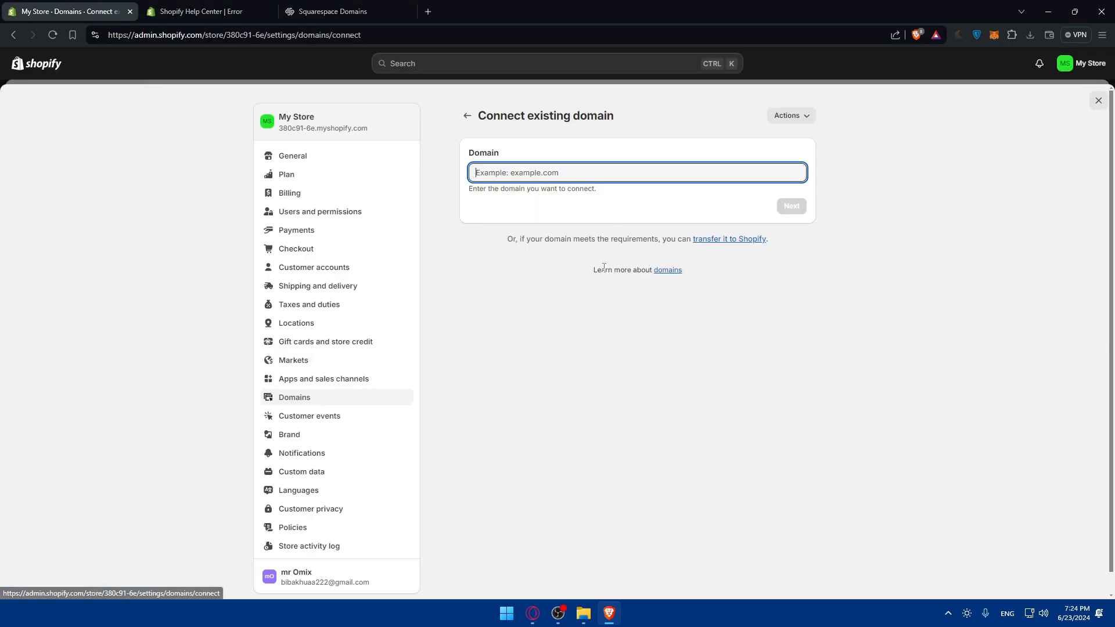
type("mromix.com")
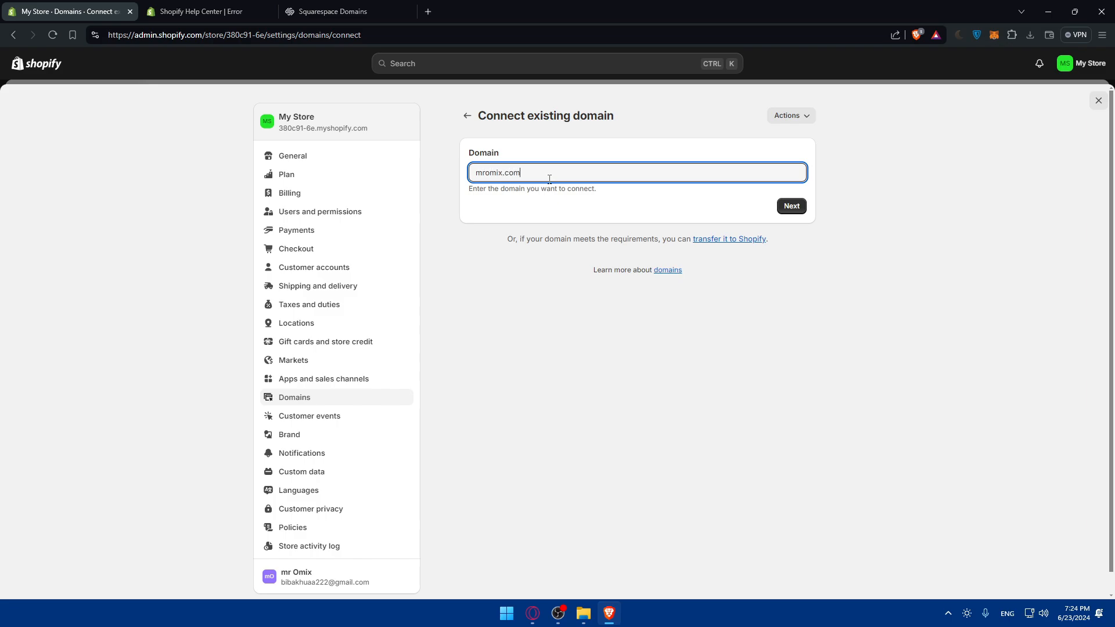
left_click(792, 206)
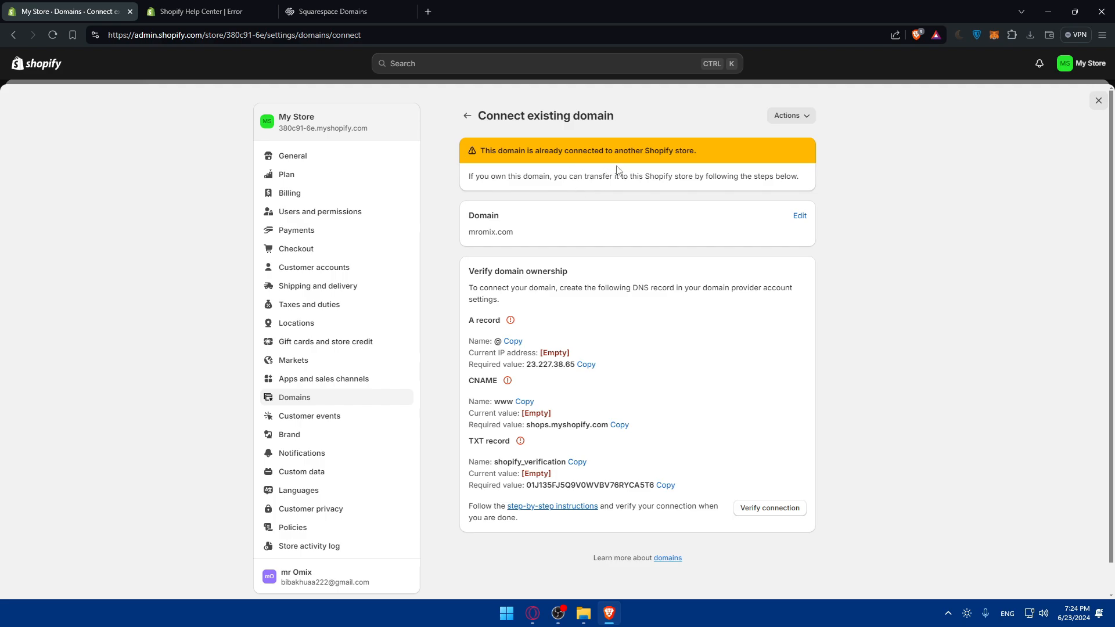
scroll(660, 249, "down", 1)
scroll(660, 248, "up", 1)
left_click(467, 116)
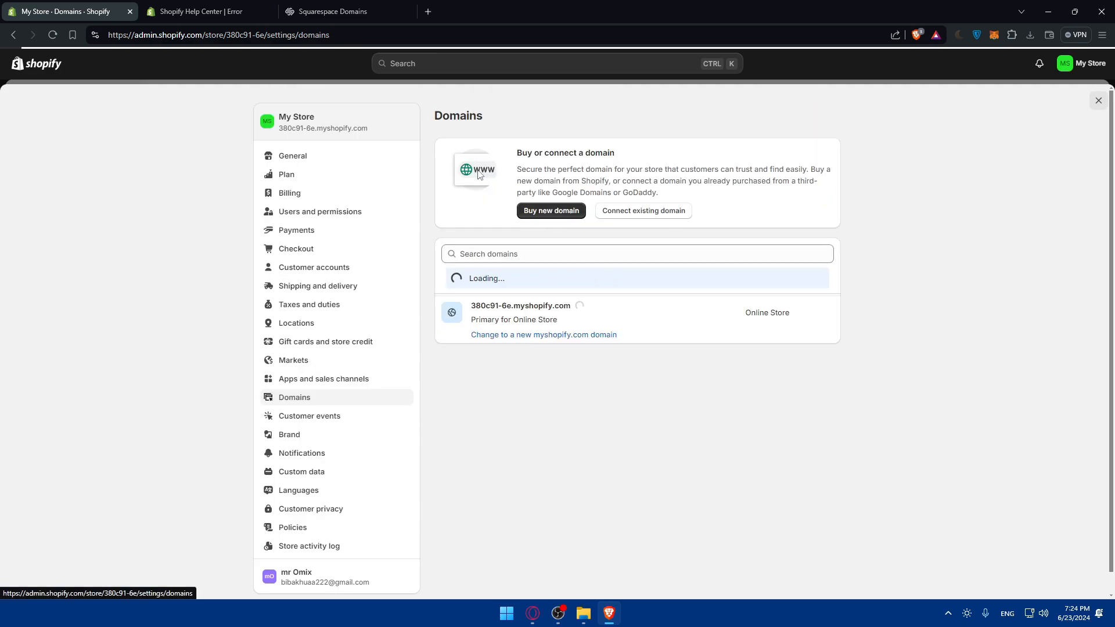
Search the store's domain list for omix.com
left_click(505, 255)
type("omix")
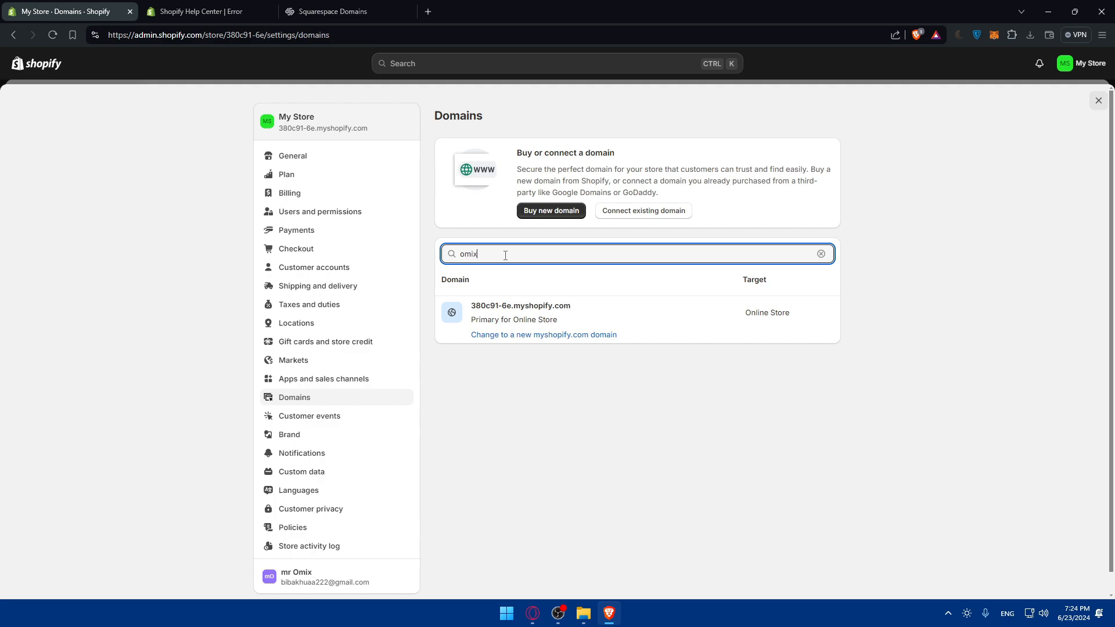
type(".com")
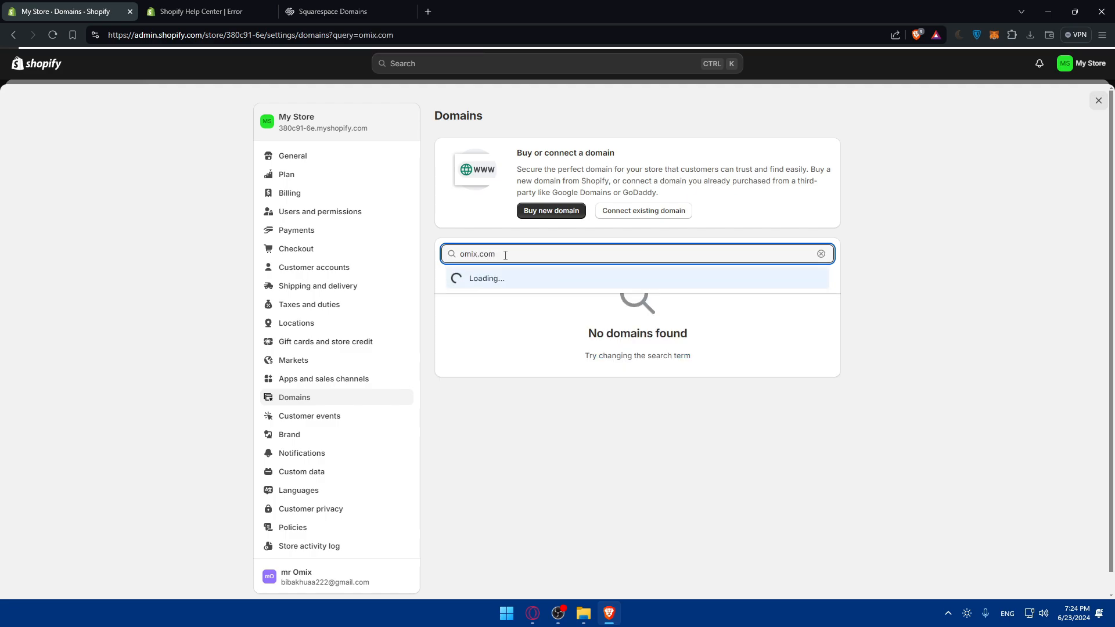
Start connecting an existing domain again and submit omix.com
left_click(630, 219)
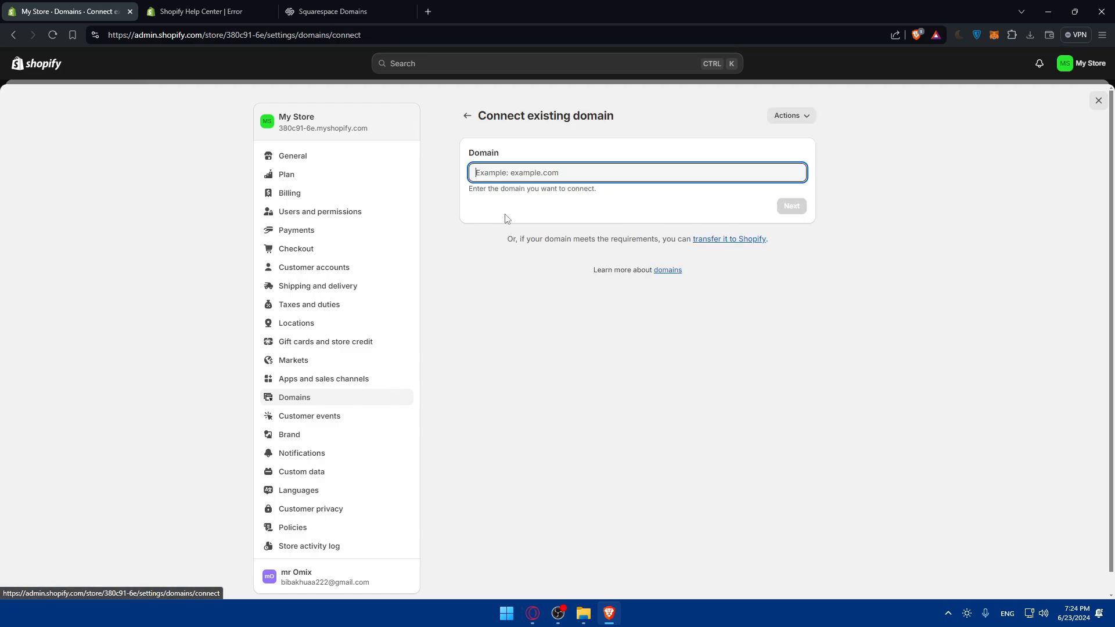
type("omix")
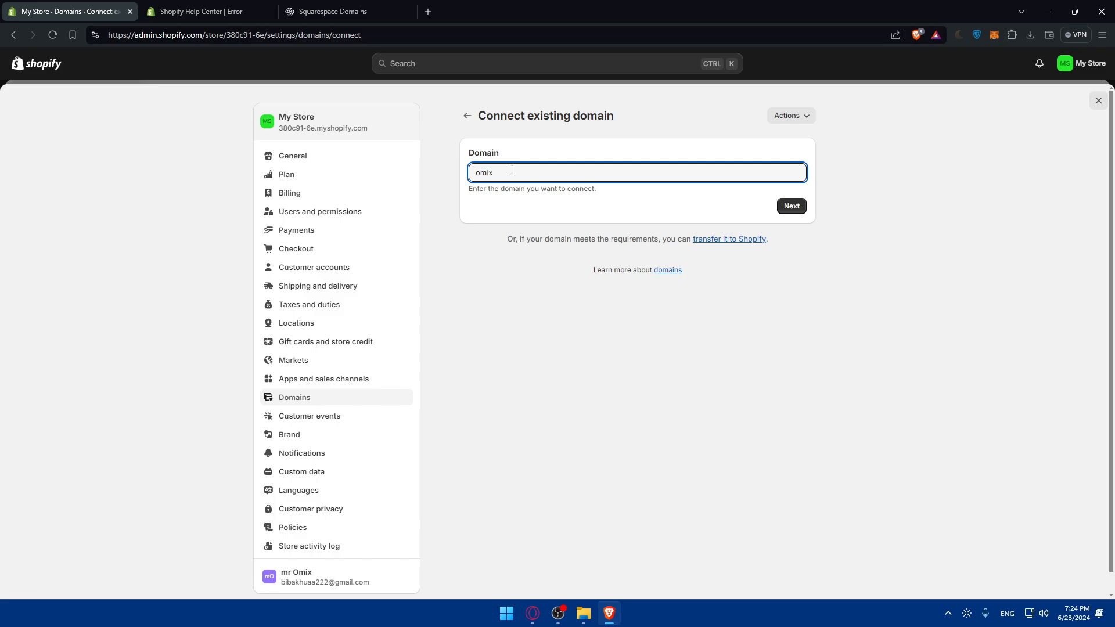
type(".com")
key("Return")
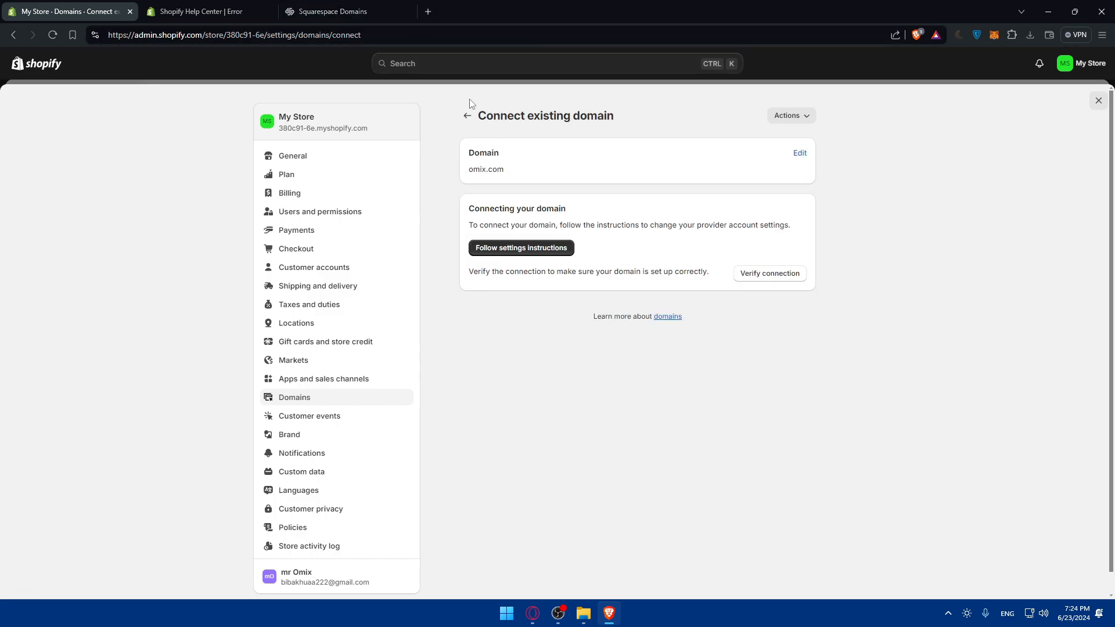
Reopen the provider settings instructions, then close both help center pages
left_click(522, 248)
left_click(309, 11)
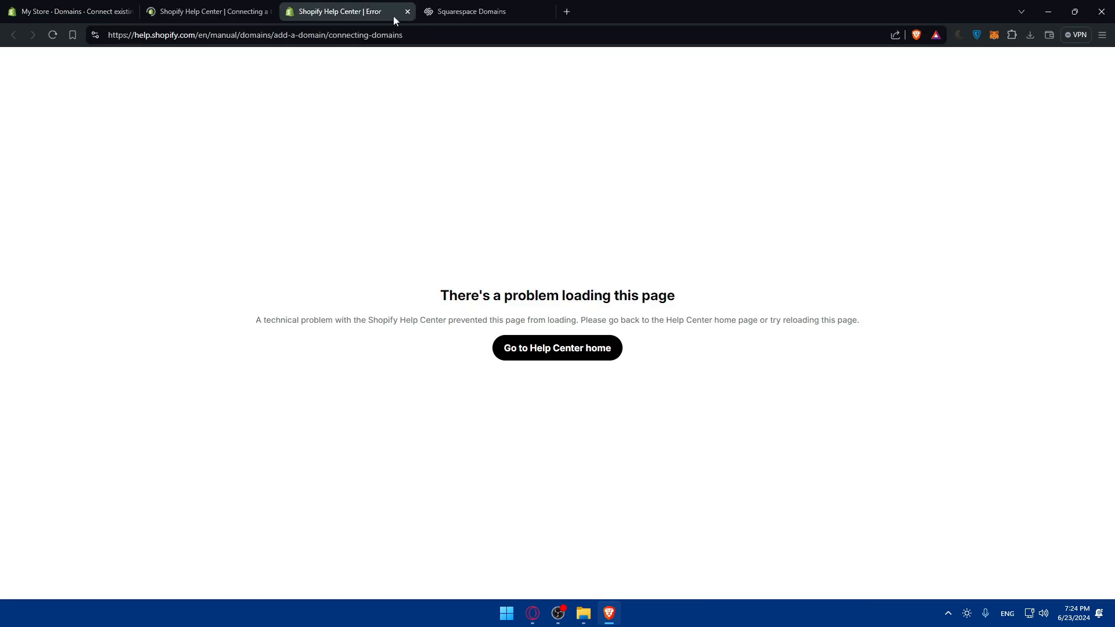
left_click(406, 12)
left_click(248, 13)
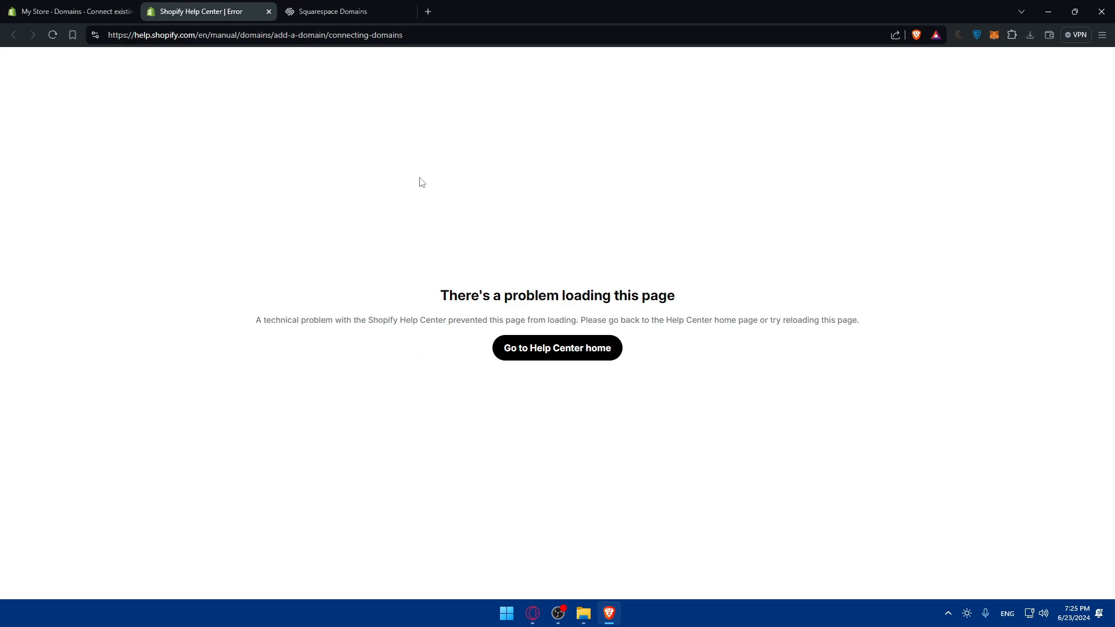
left_click(268, 12)
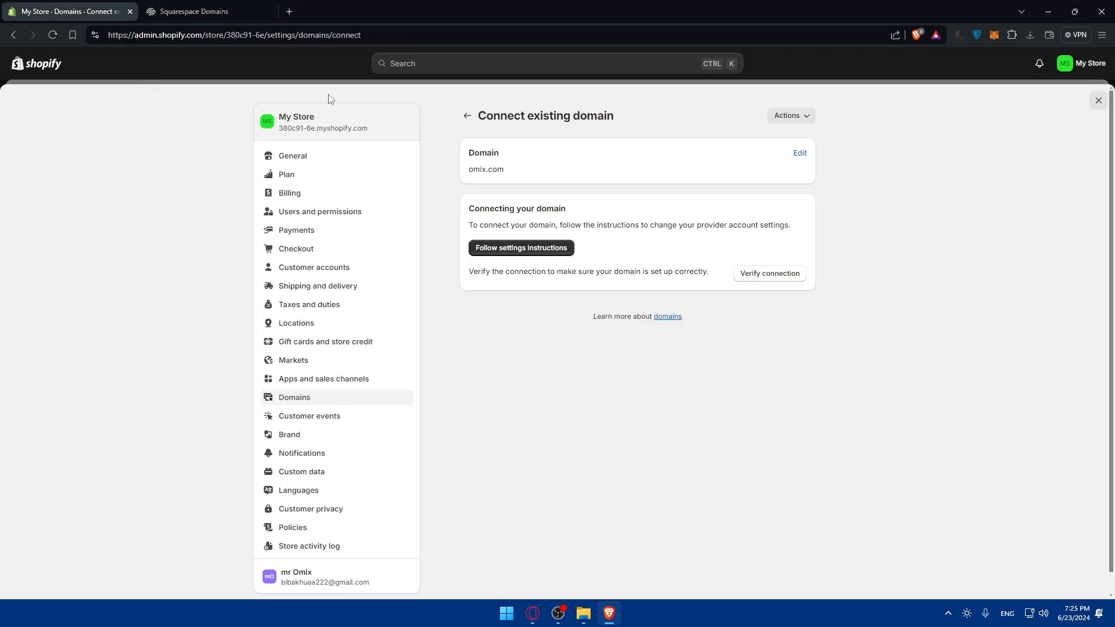
Edit the domain to connect to omixx.com and submit it
double_click(500, 169)
left_click(802, 155)
left_click_drag(555, 177, 480, 176)
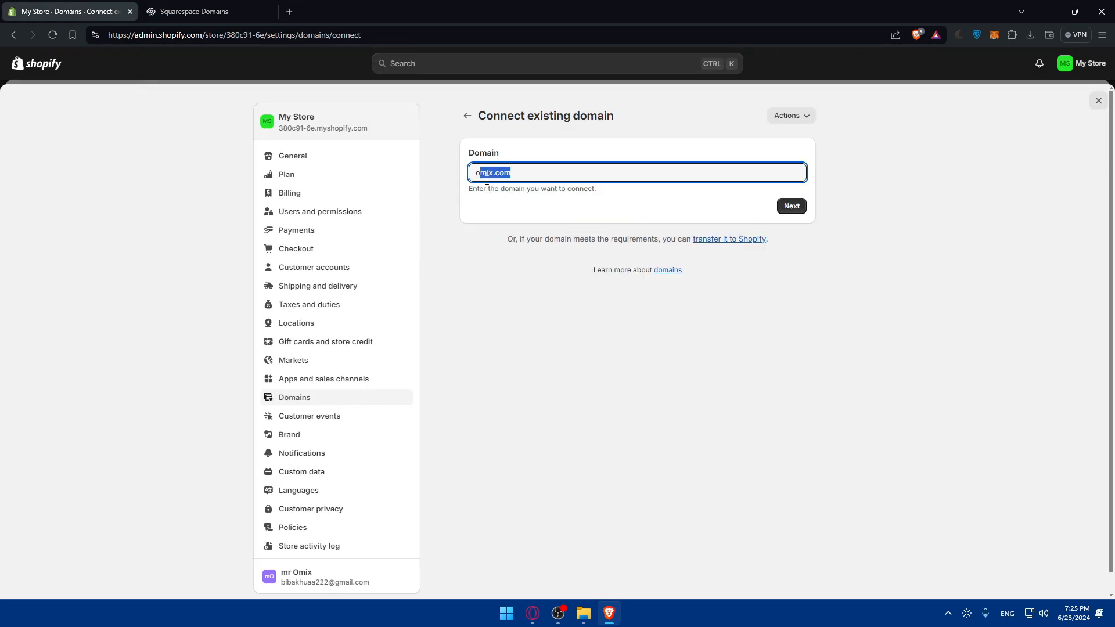
left_click(518, 176)
left_click(494, 175)
type("x")
left_click(787, 207)
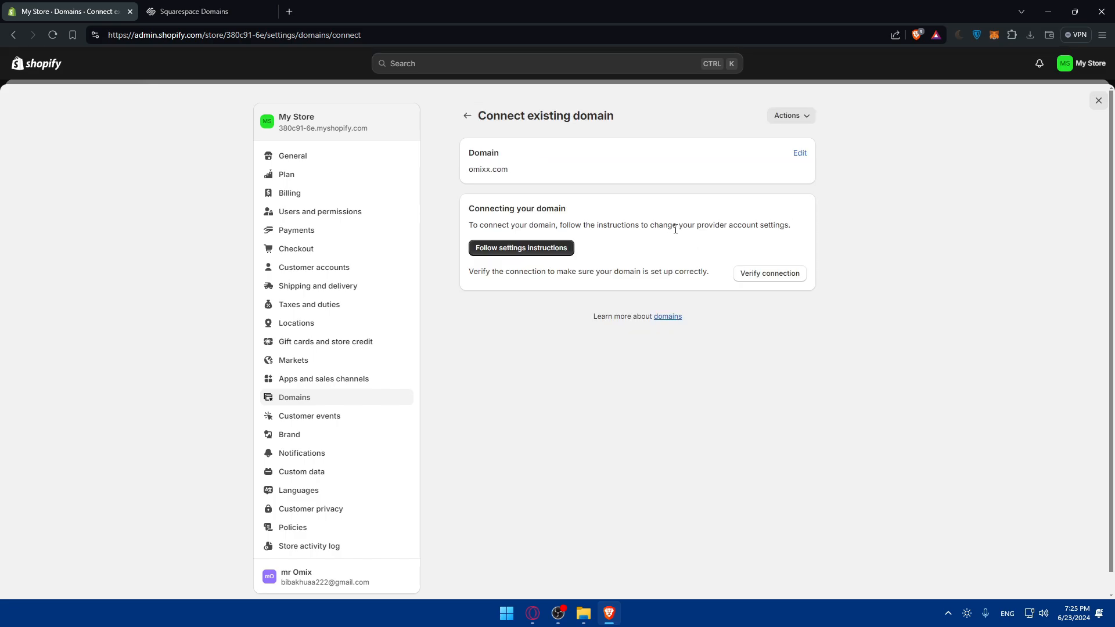
Open the provider settings instructions for omixx.com and go to the Help Center home page
left_click(531, 248)
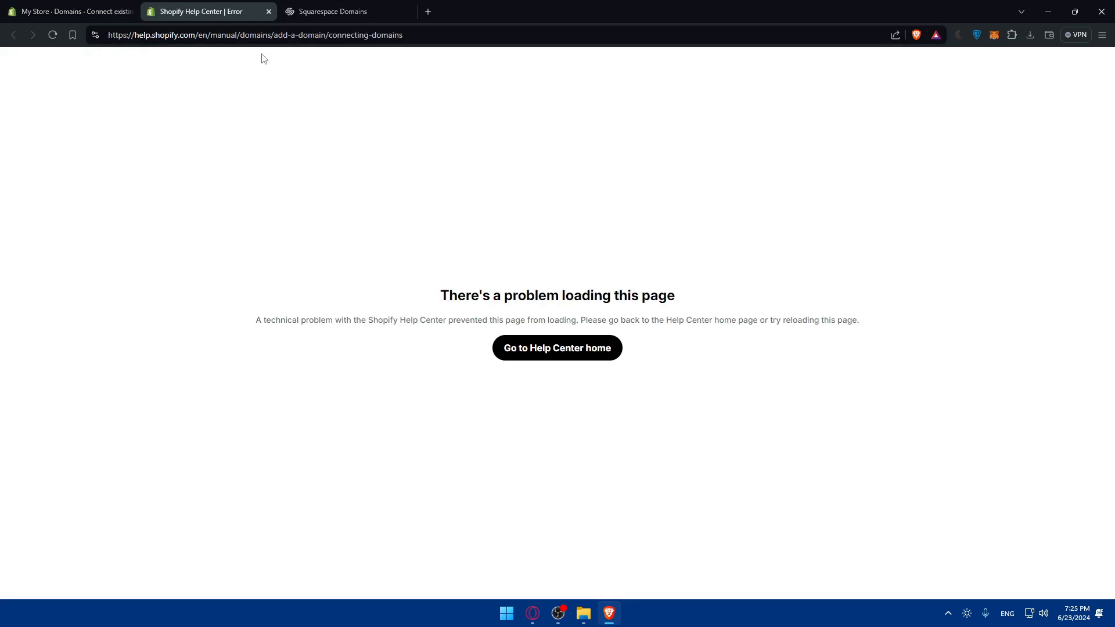
left_click(544, 350)
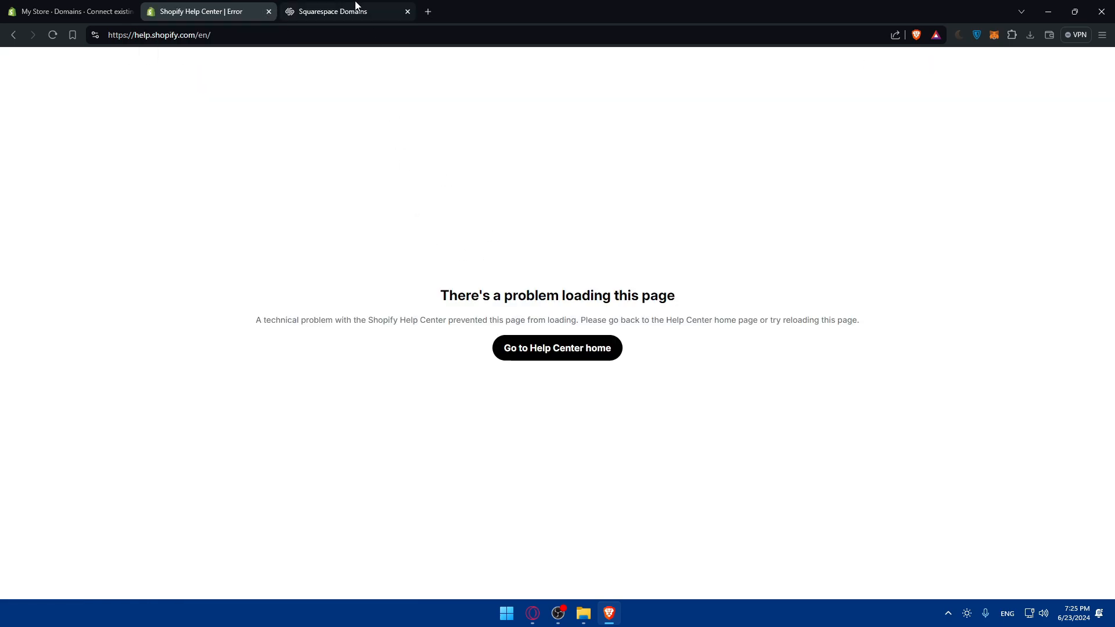
left_click(428, 12)
type("g")
key("Return")
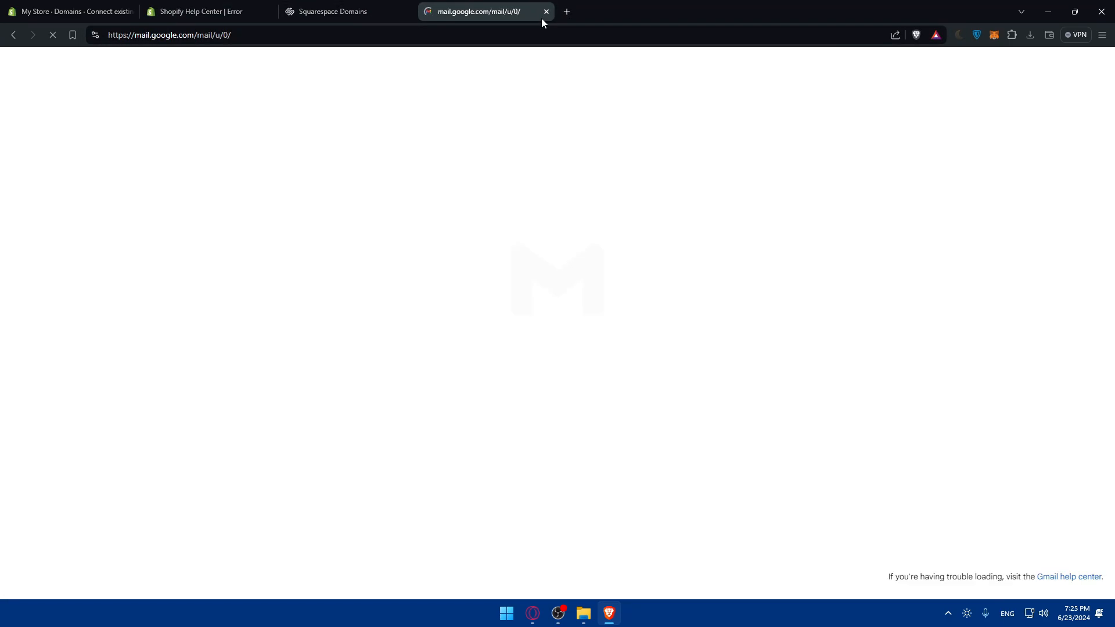
left_click(546, 12)
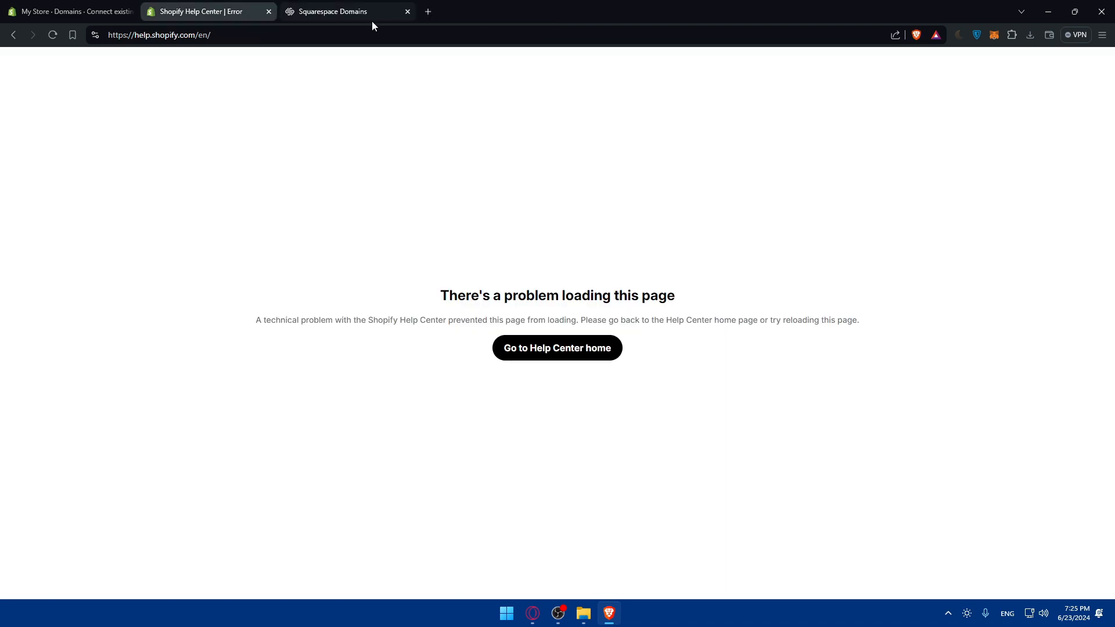
Return to the store's connect-domain page and check the domain name entered there
left_click(63, 10)
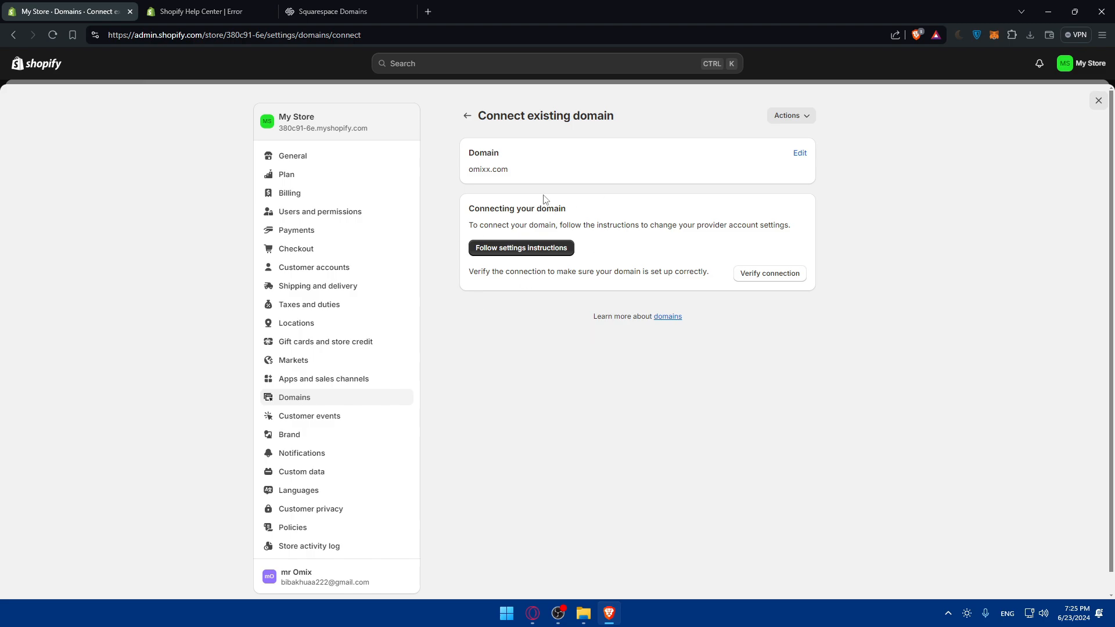
left_click_drag(509, 169, 468, 169)
left_click(483, 192)
Compare the connect-domain page with the Squarespace domains list and open Squarespace's domain transfer page
left_click(333, 11)
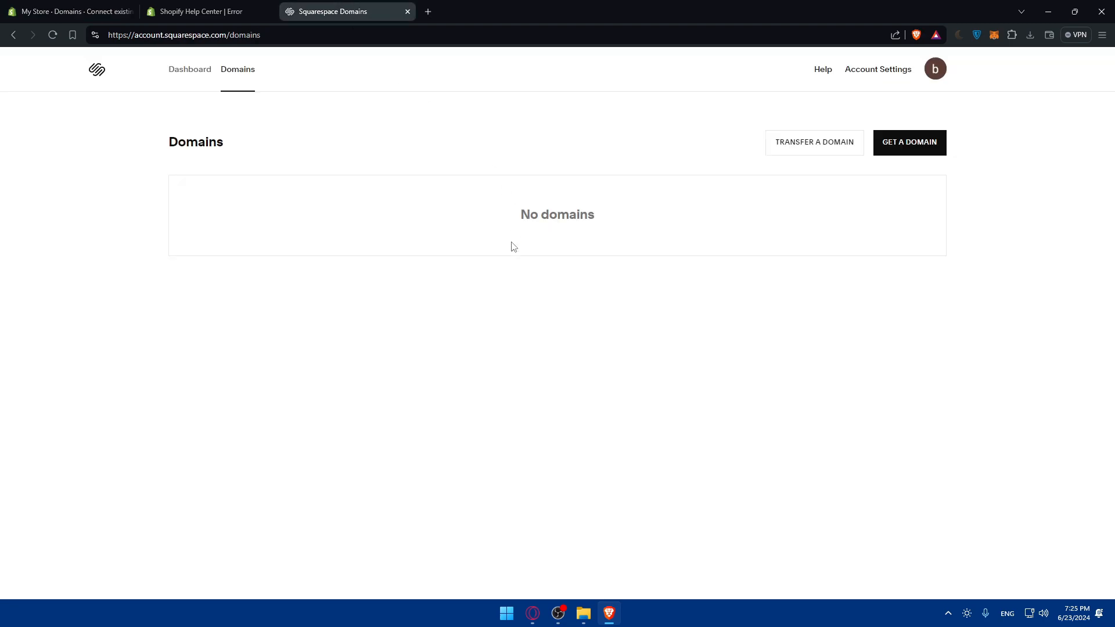
left_click(110, 7)
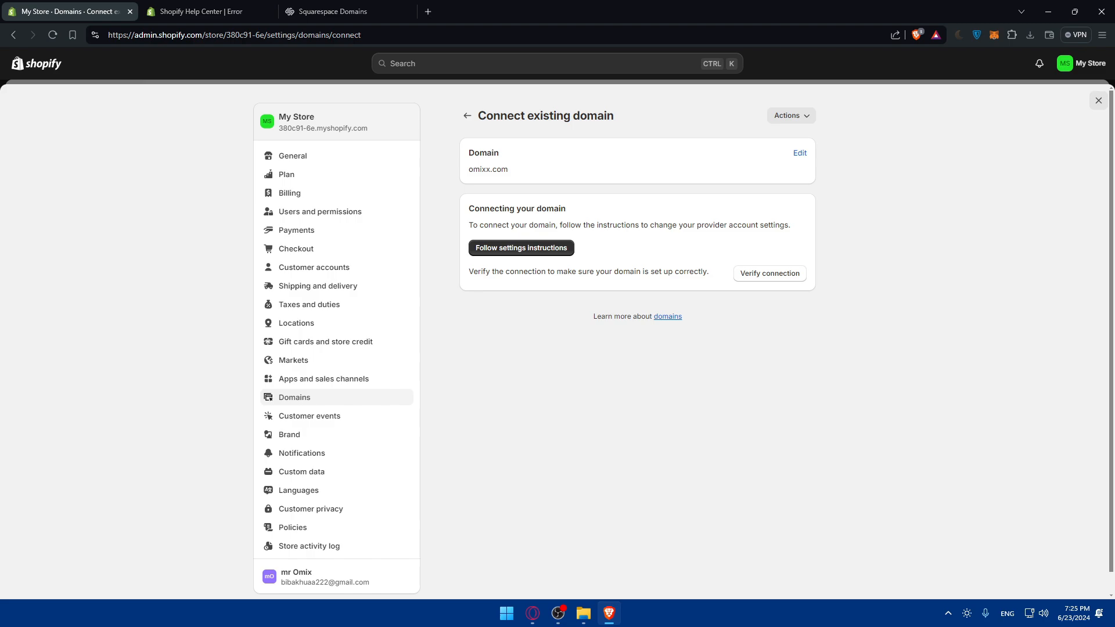
left_click(326, 7)
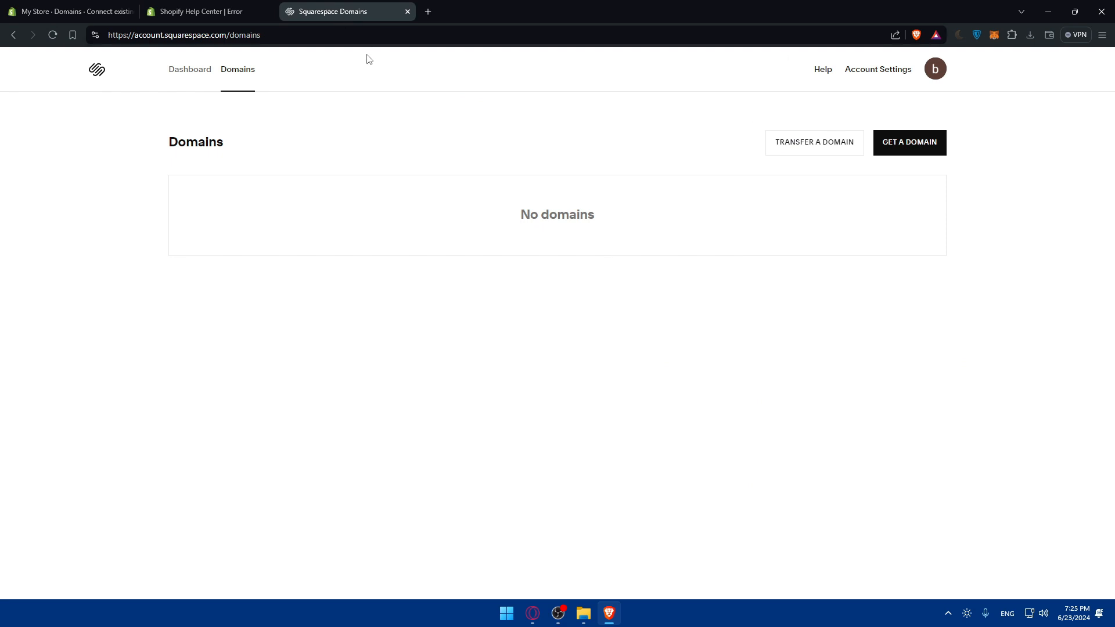
left_click(834, 149)
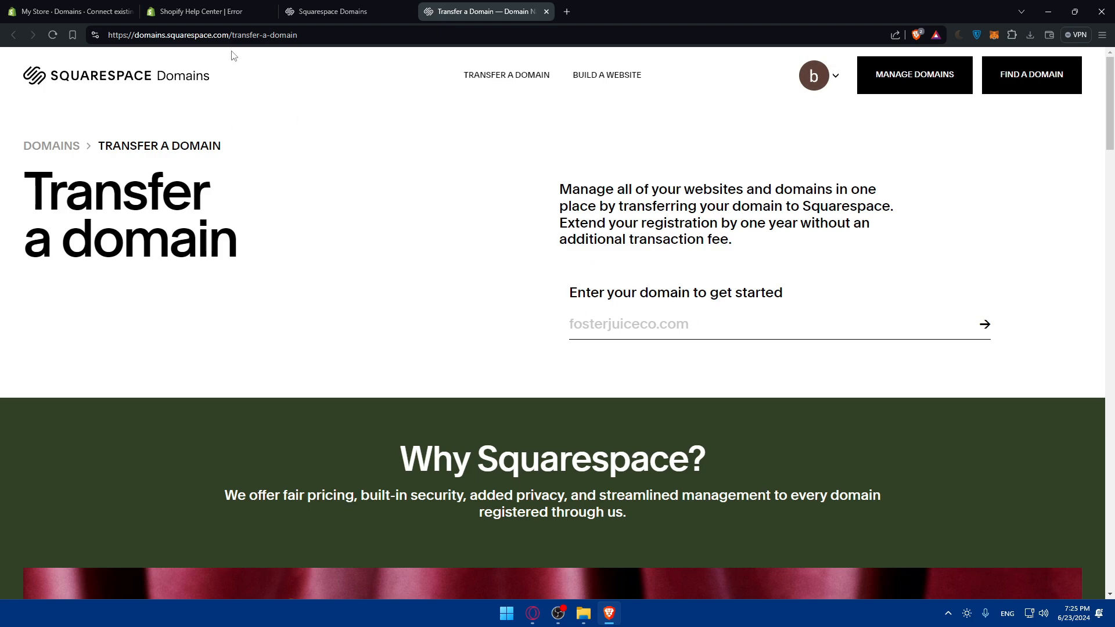
Switch back to the Shopify admin and close the store settings
left_click(98, 10)
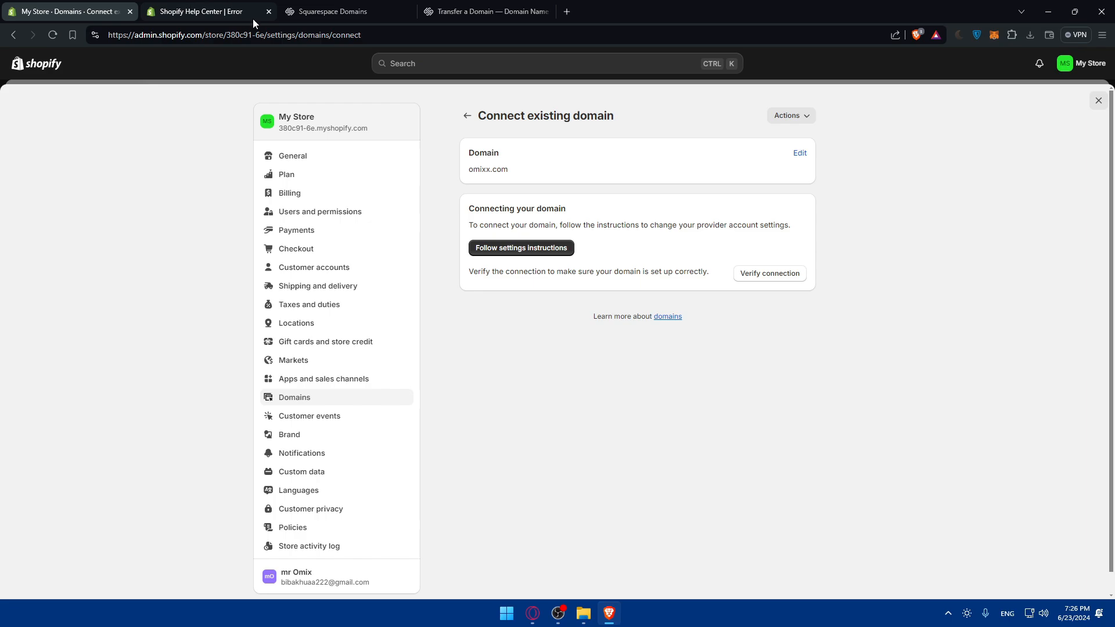
left_click(1098, 100)
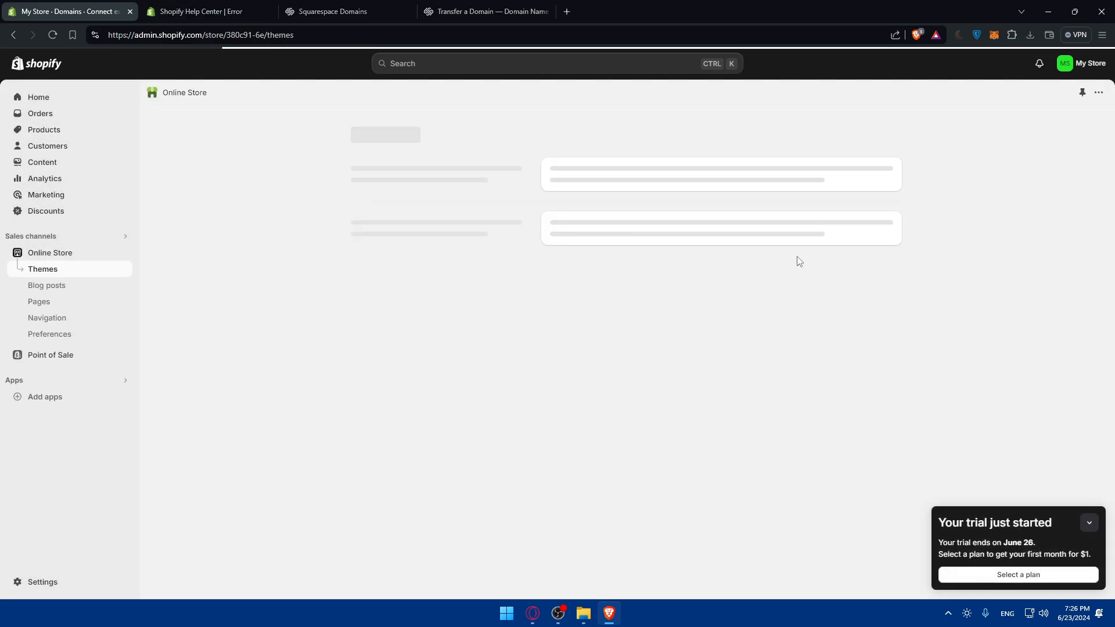